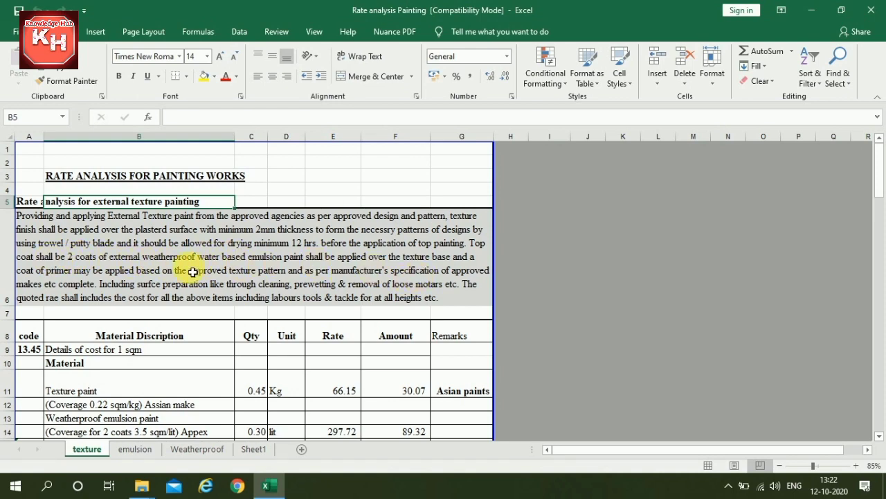
- Examine the Material section of the texture sheet: the texture paint row's quantity and rate, and its coverage note
scroll(111, 255, down, 1)
scroll(111, 254, down, 1)
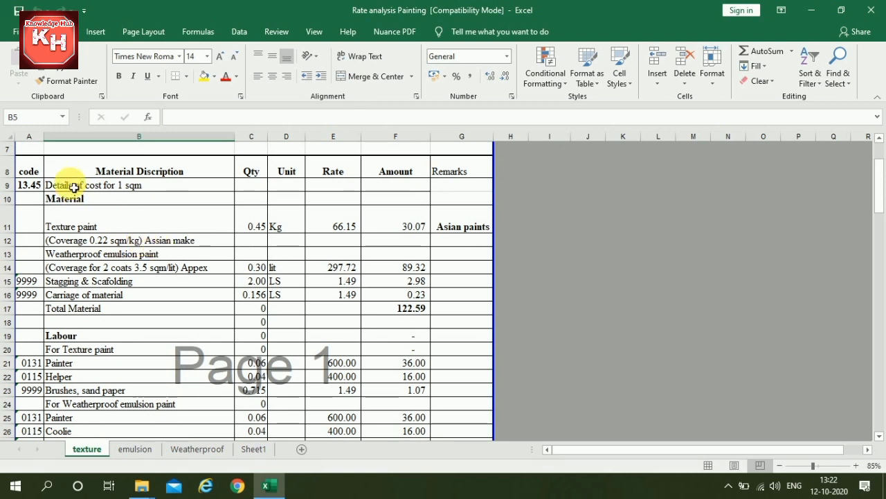
click(74, 187)
click(78, 201)
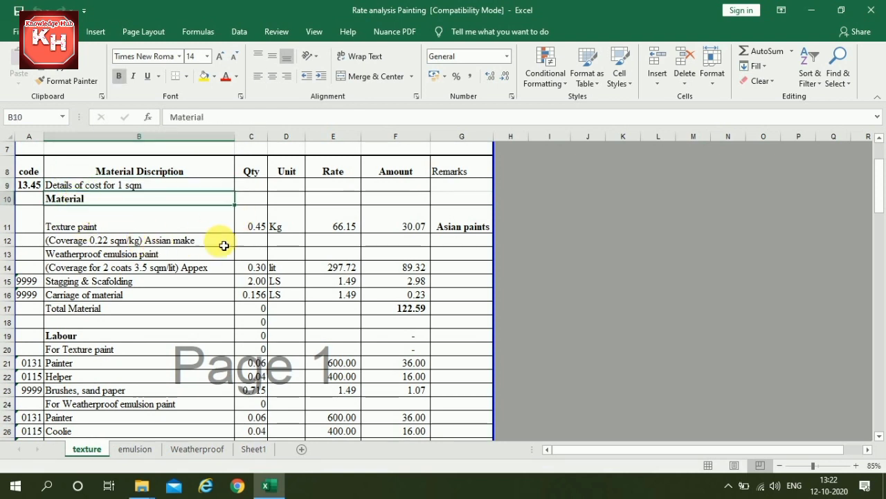
click(89, 223)
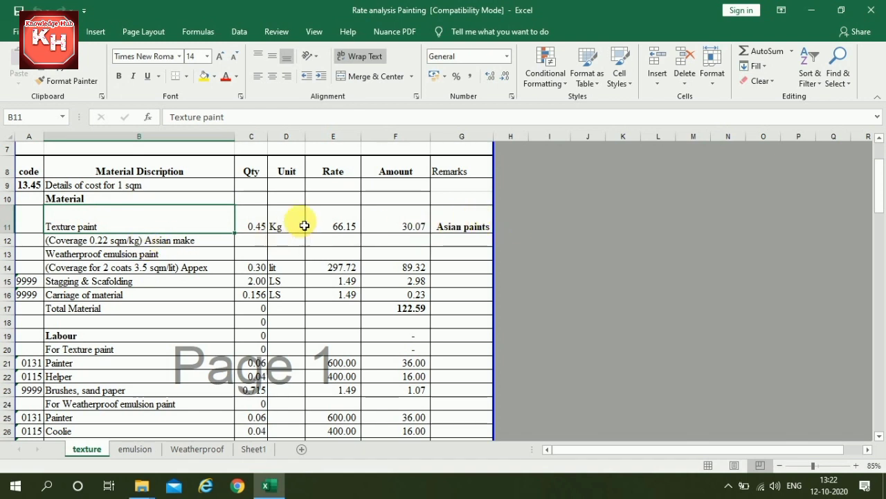
click(254, 226)
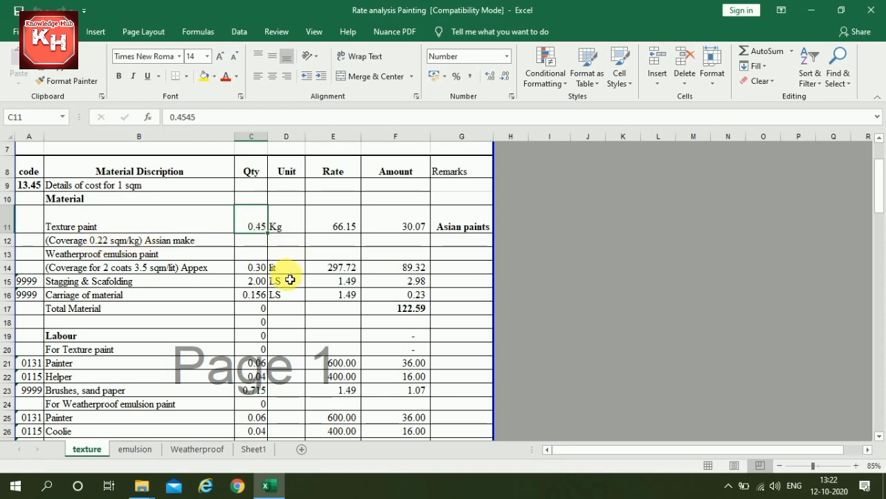
scroll(290, 280, up, 1)
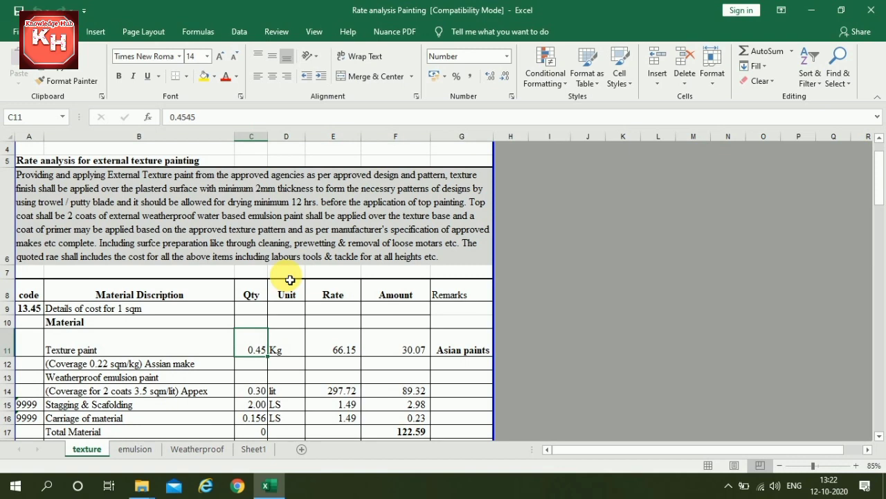
scroll(290, 280, down, 1)
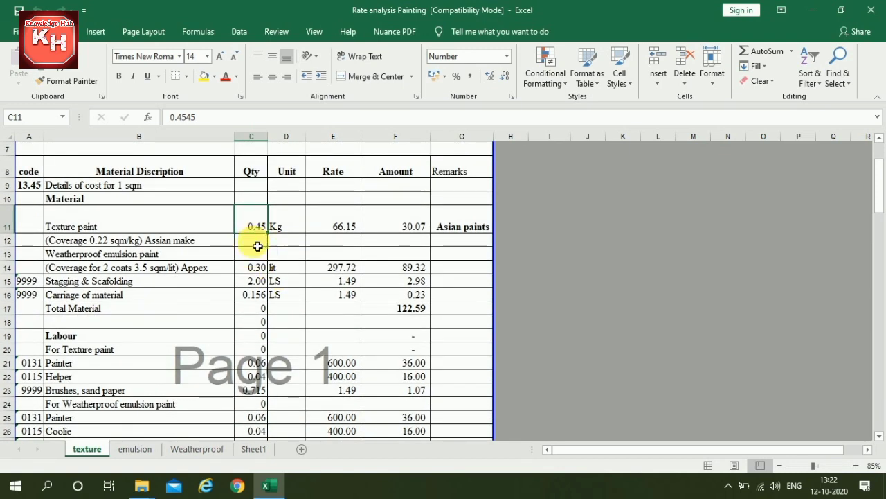
click(341, 221)
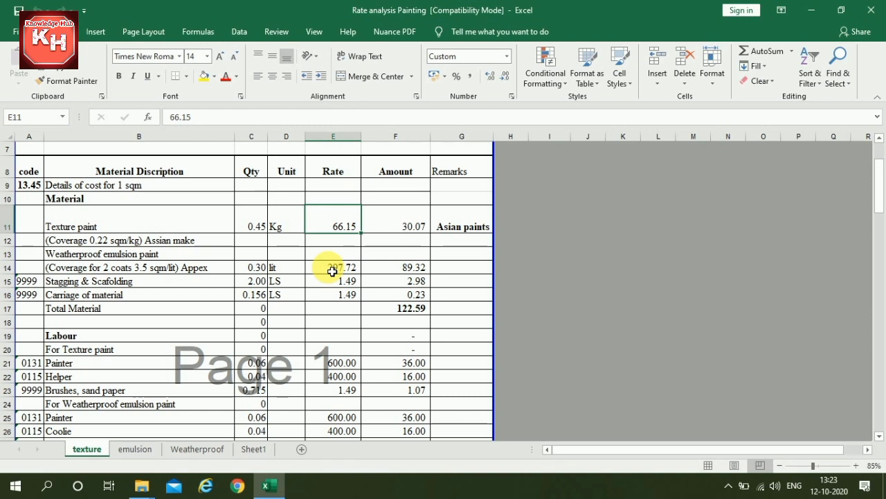
click(78, 243)
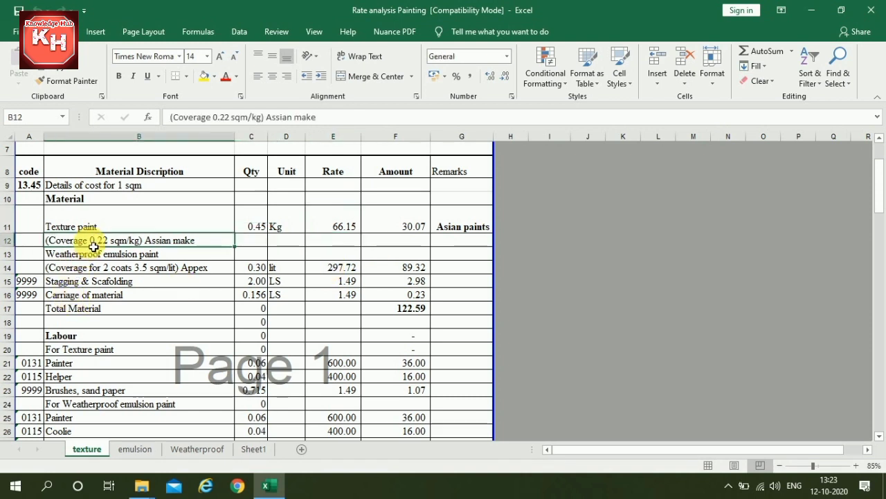
- Review the weatherproof emulsion paint and Stagging & Scafolding rows' quantities and rates, and the Total Material formula
click(82, 254)
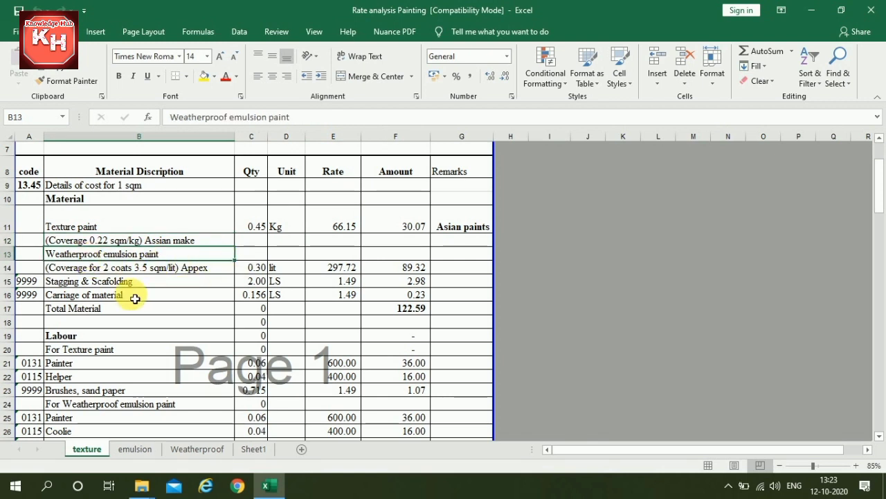
click(97, 269)
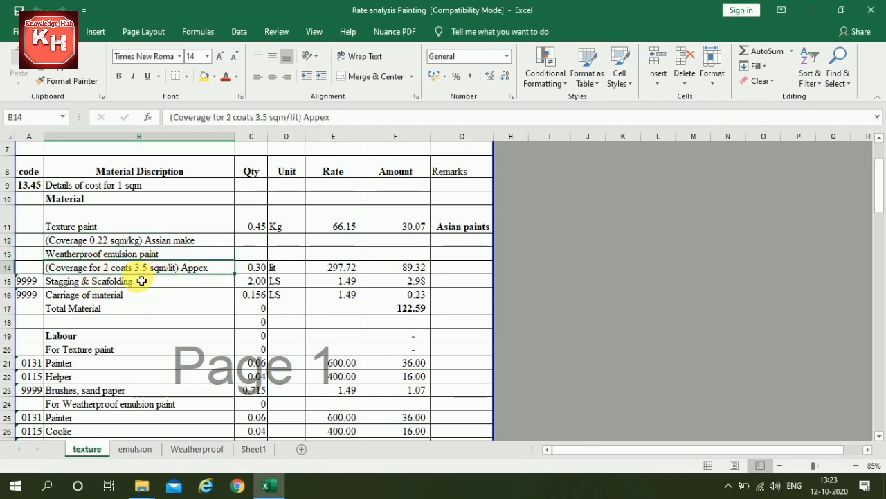
click(255, 272)
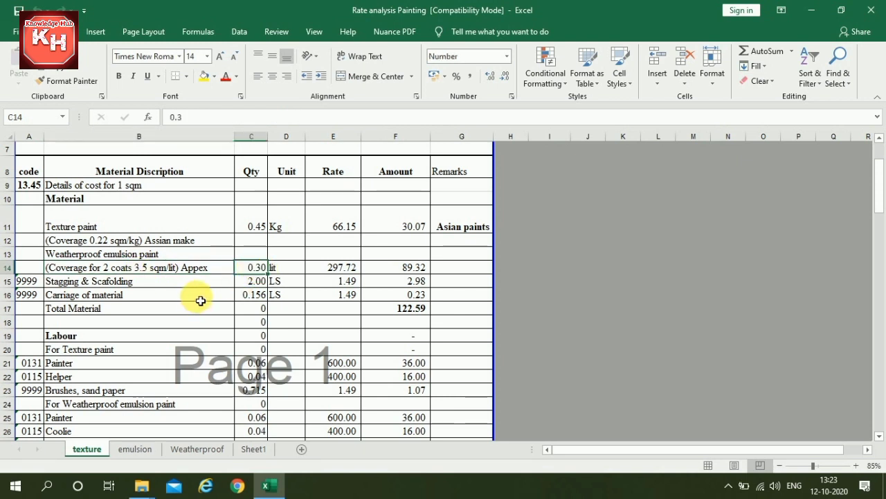
click(337, 268)
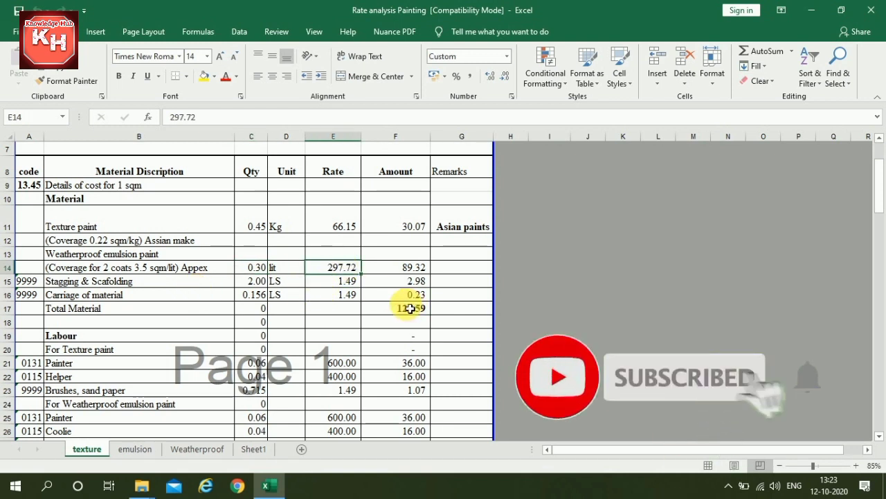
click(404, 269)
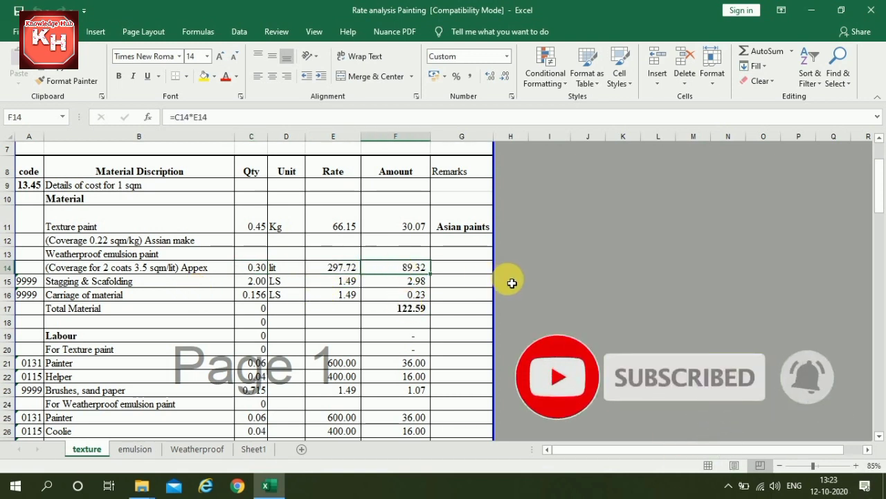
click(123, 284)
click(253, 281)
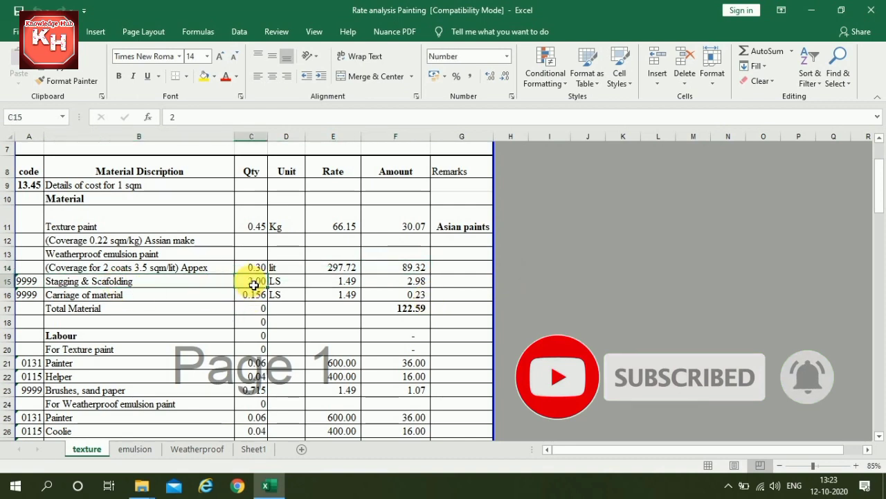
click(341, 286)
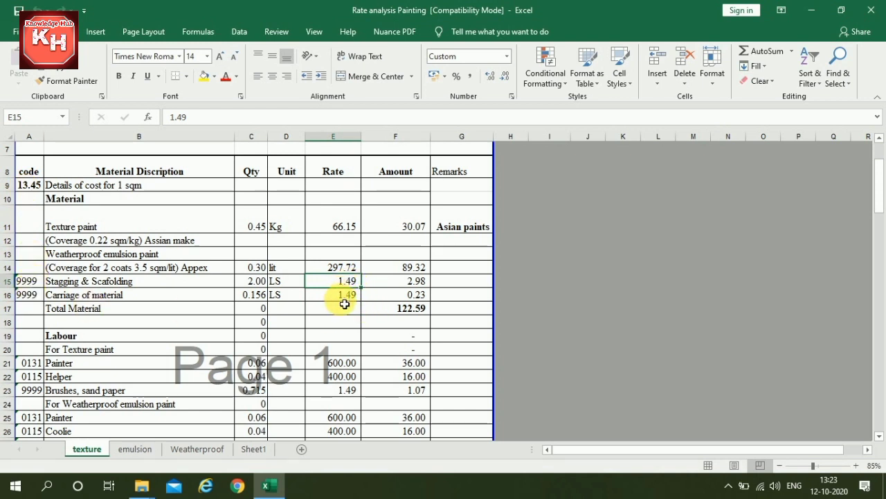
click(399, 315)
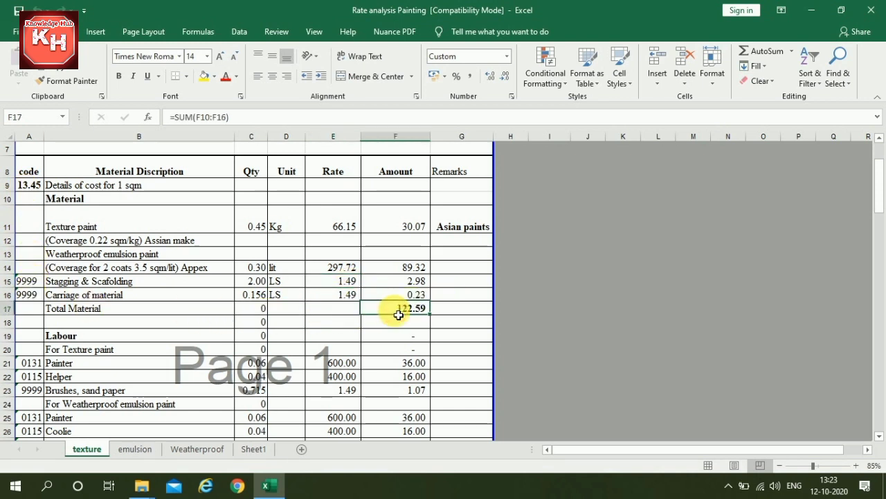
- Examine the quantity, rate and amount of the painter, helper and brushes rows in the labour section for texture paint
scroll(334, 305, down, 2)
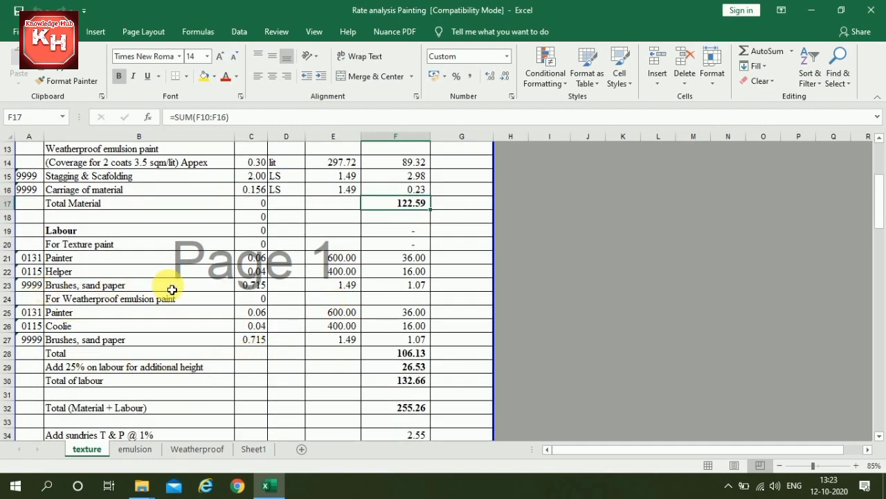
click(257, 258)
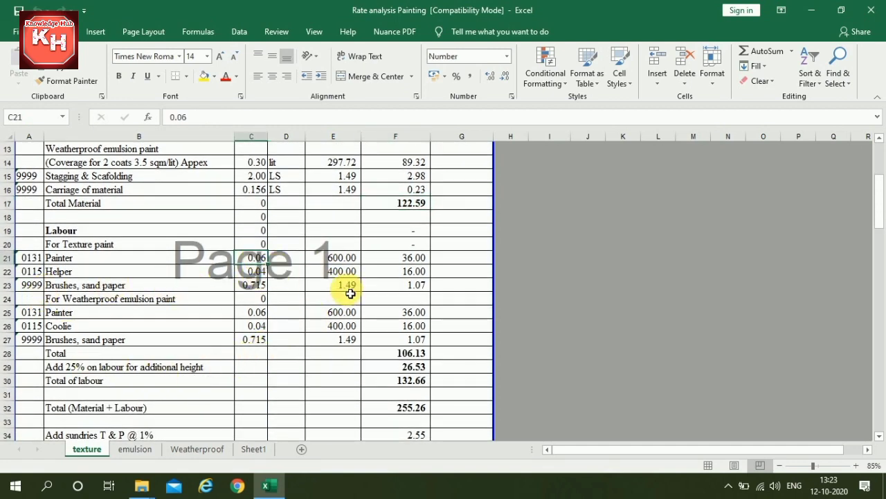
click(344, 261)
click(408, 257)
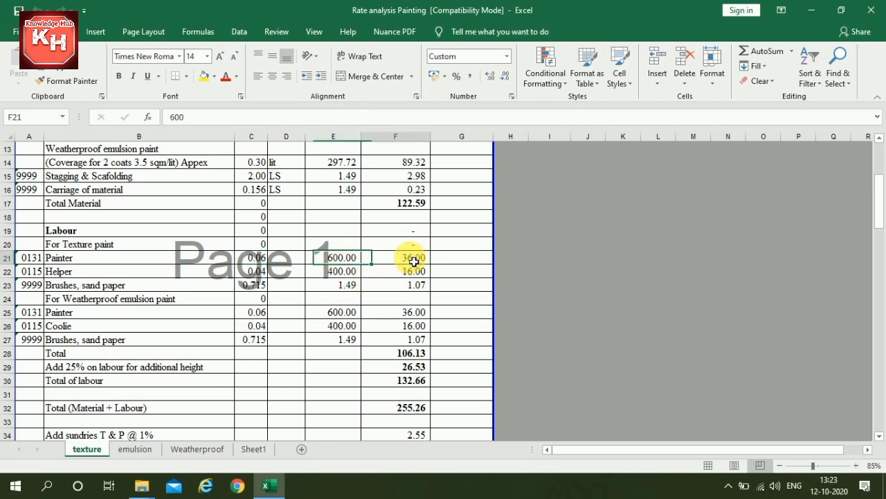
click(67, 275)
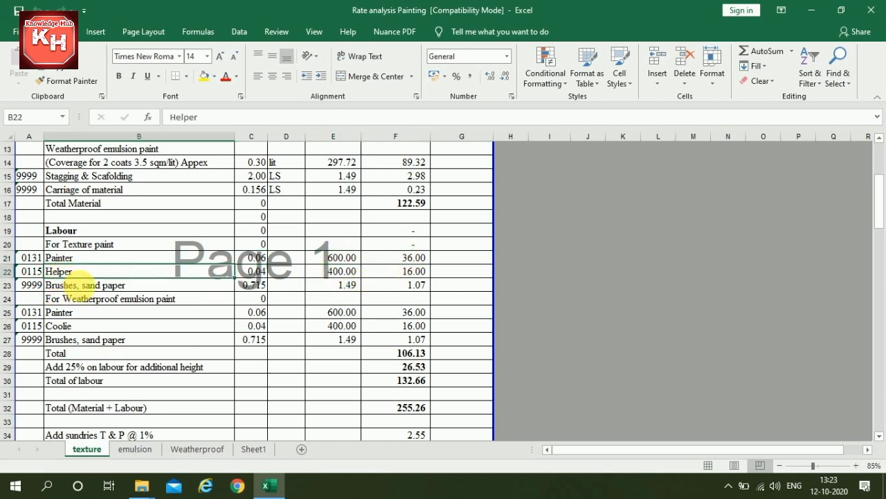
click(251, 273)
click(346, 273)
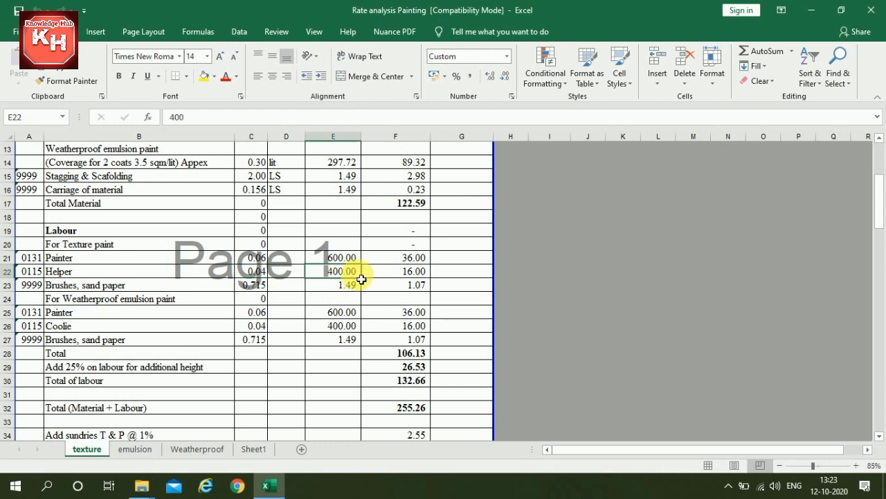
click(422, 274)
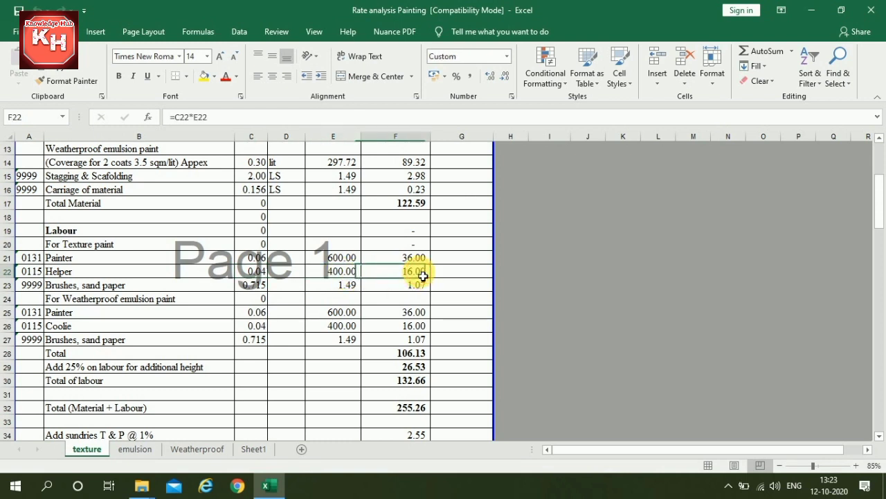
click(123, 284)
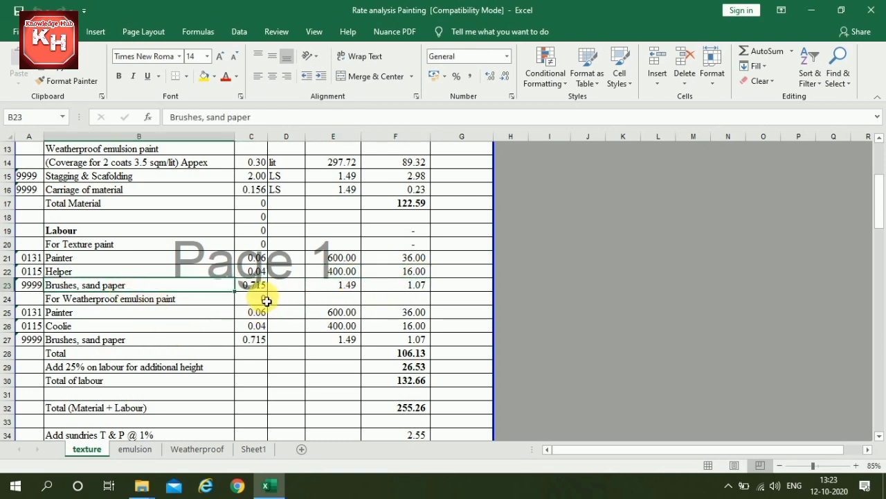
click(253, 284)
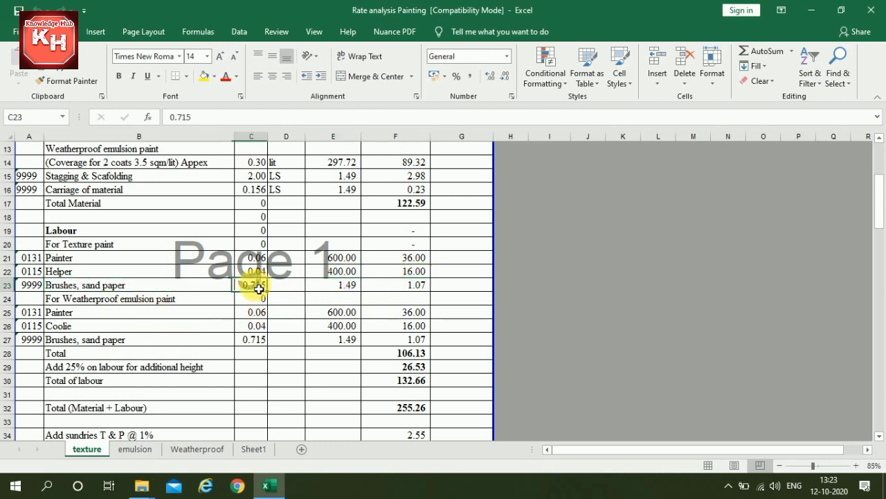
click(340, 288)
click(414, 290)
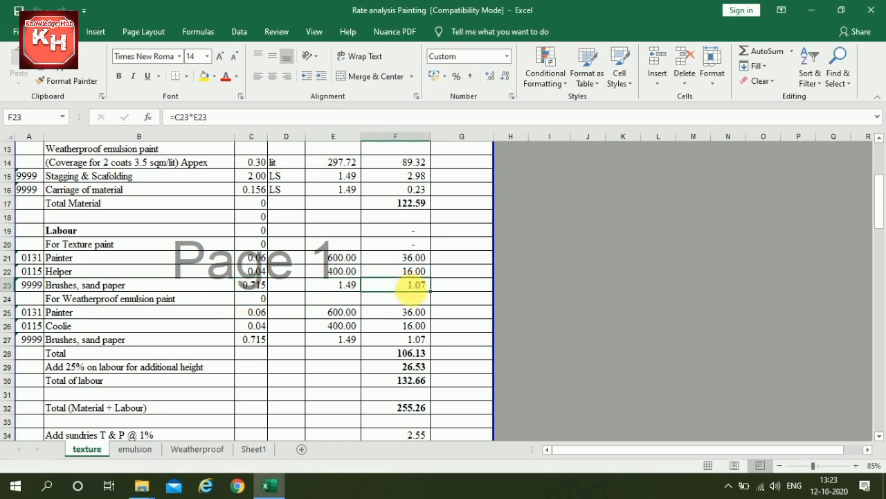
- Examine the quantity, rate and amount of the painter, coolie and brushes rows in the labour section for weatherproof emulsion paint
click(77, 299)
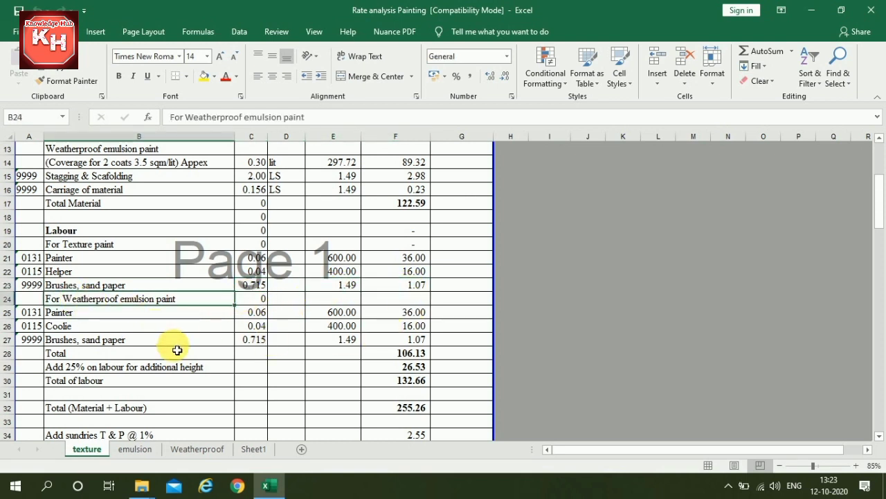
click(63, 313)
click(257, 312)
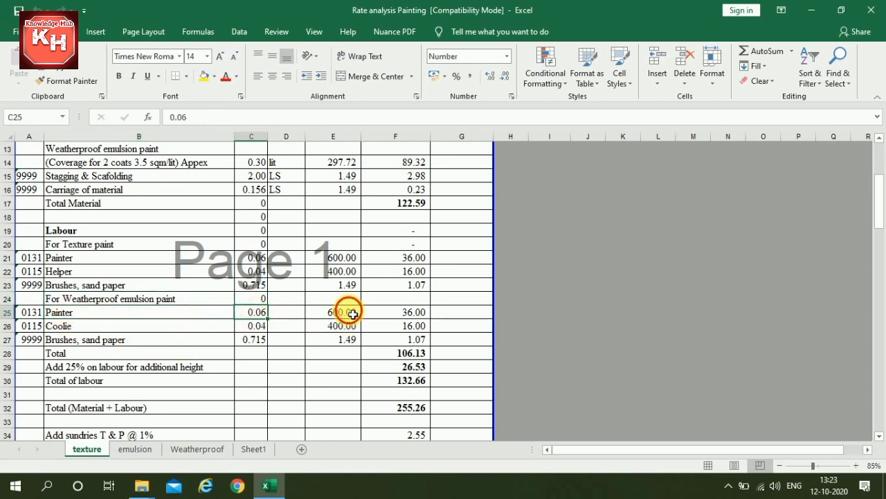
click(344, 312)
click(410, 313)
click(70, 327)
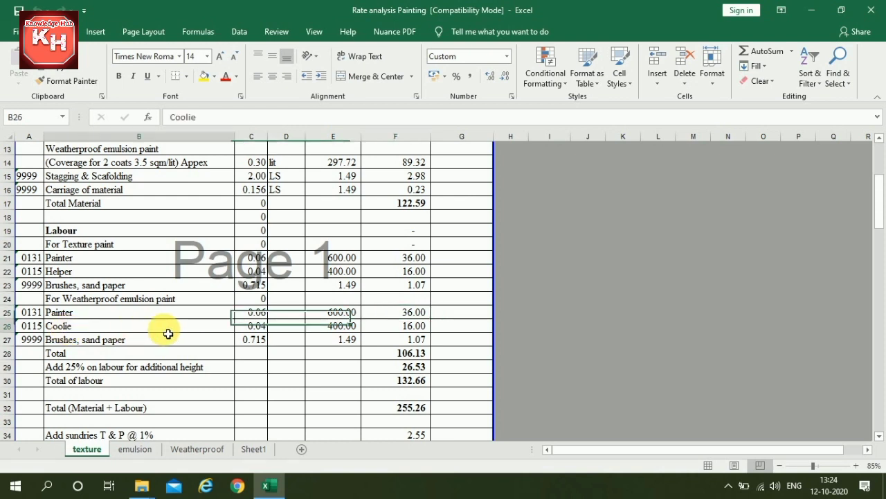
click(258, 327)
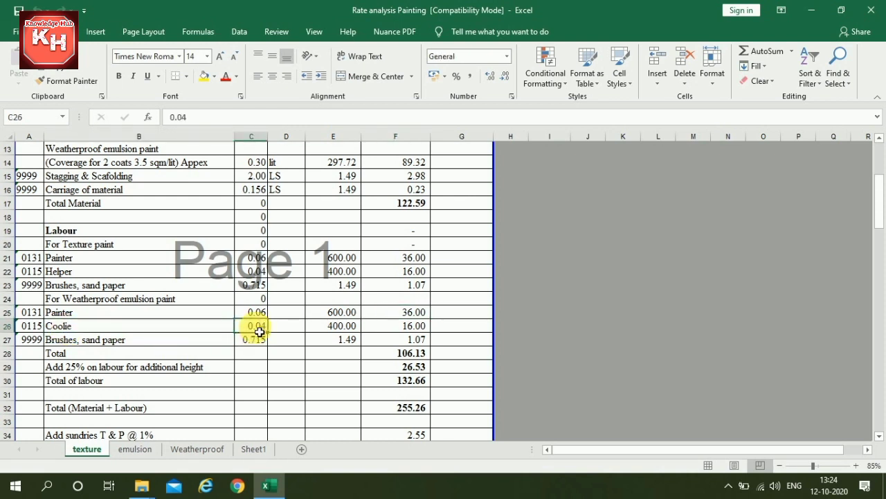
click(339, 326)
click(414, 330)
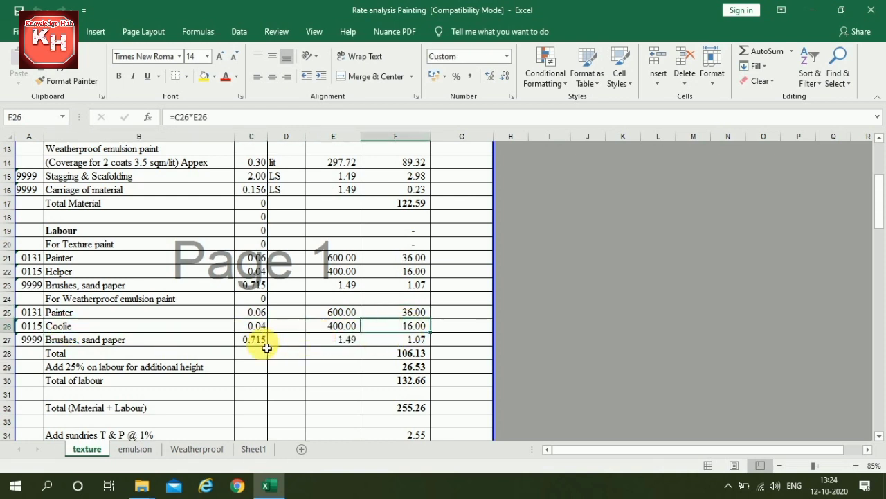
click(110, 340)
click(255, 339)
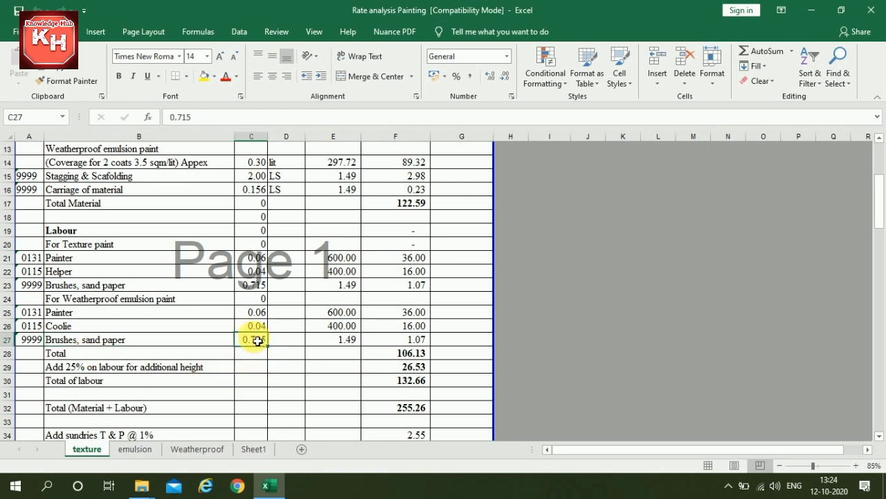
click(339, 340)
click(400, 342)
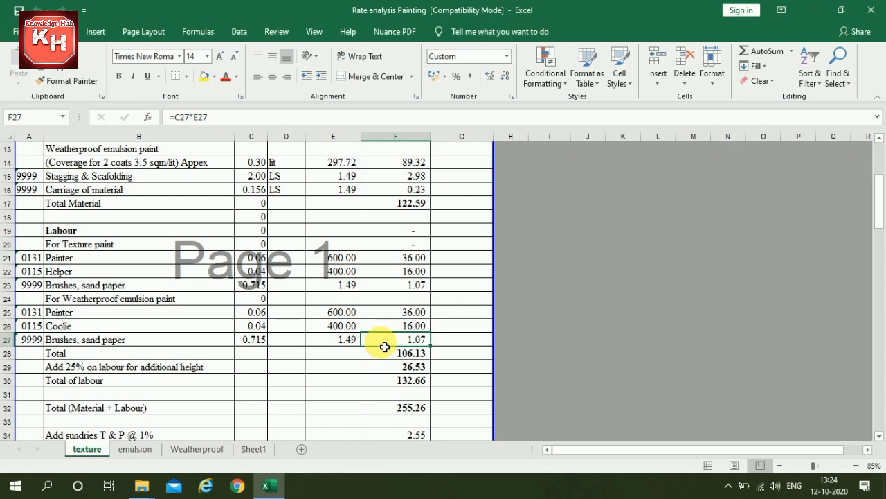
- Check the formulas for the 25% labour addition for additional height and for the Total of labour
scroll(346, 344, down, 1)
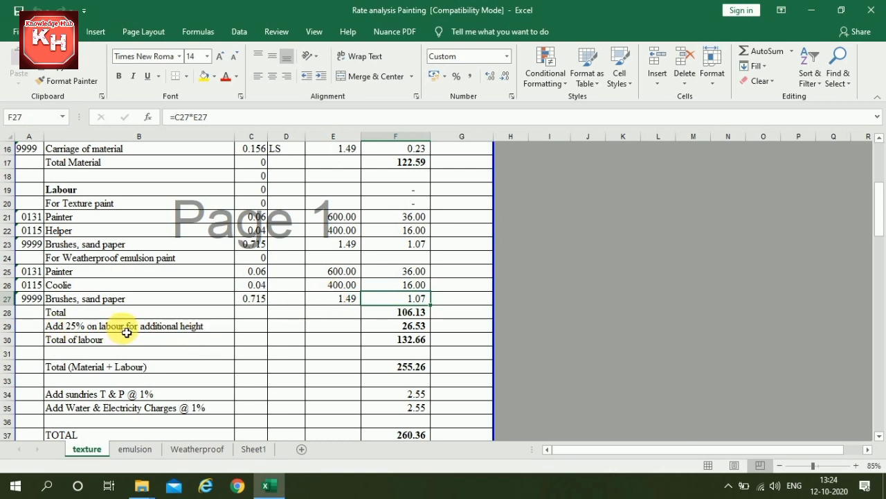
click(395, 327)
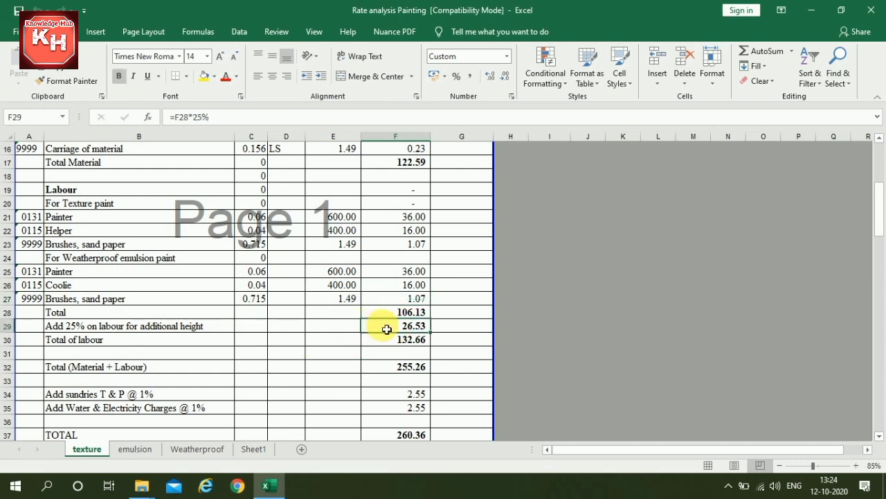
click(95, 340)
click(410, 339)
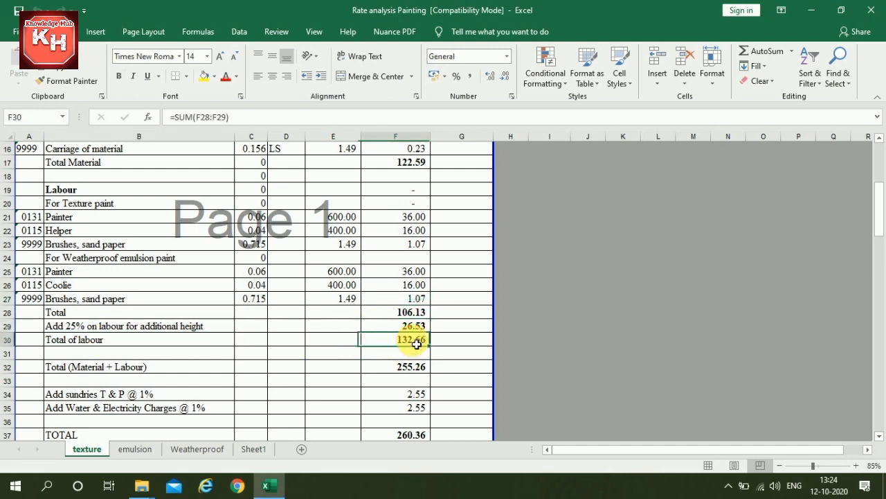
- Check the formula of the combined Total (Material + Labour) for texture painting against the material and labour totals it adds
scroll(302, 324, down, 1)
click(137, 325)
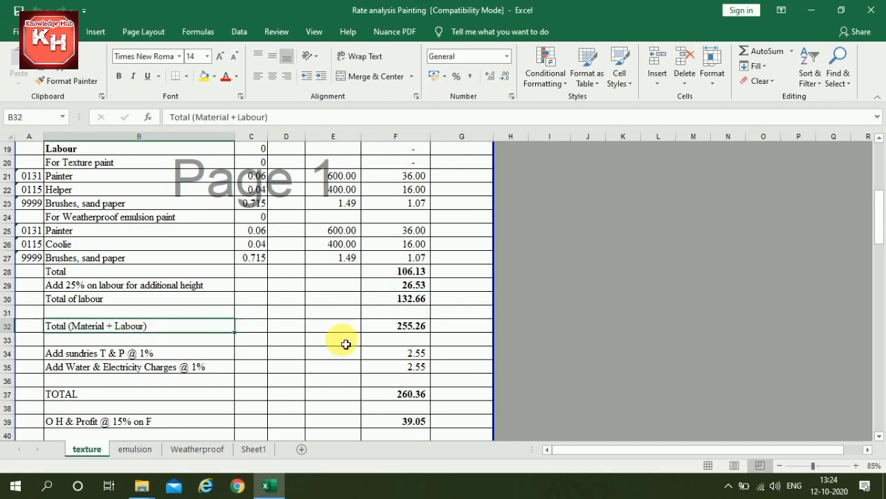
click(401, 330)
scroll(398, 272, up, 1)
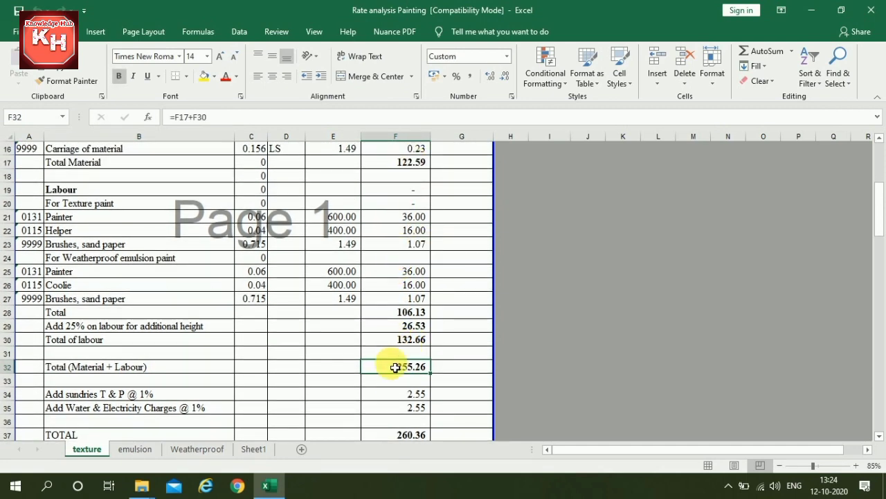
scroll(308, 332, down, 1)
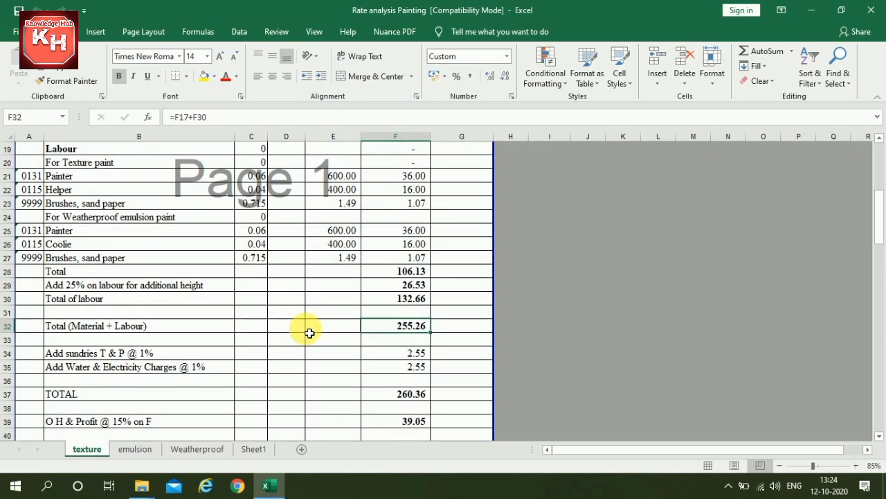
- Check the formulas for the 1% sundries T & P and the 1% Water & Electricity Charges of texture painting
click(140, 356)
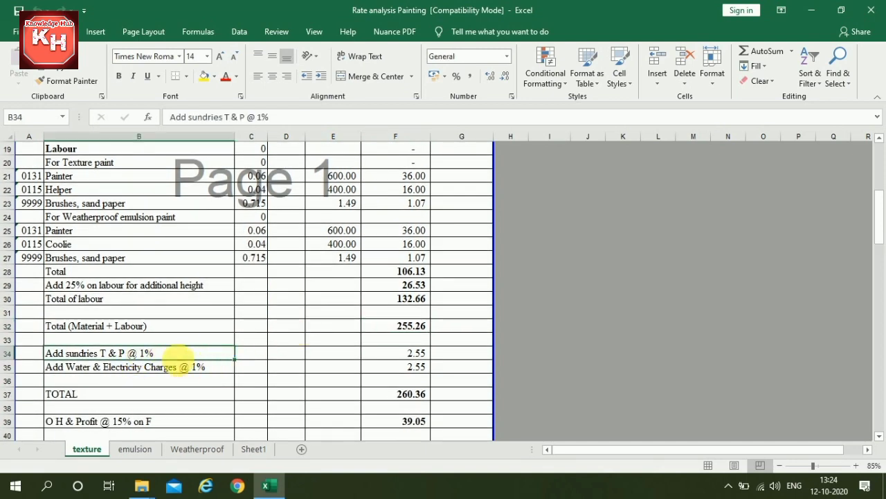
click(409, 359)
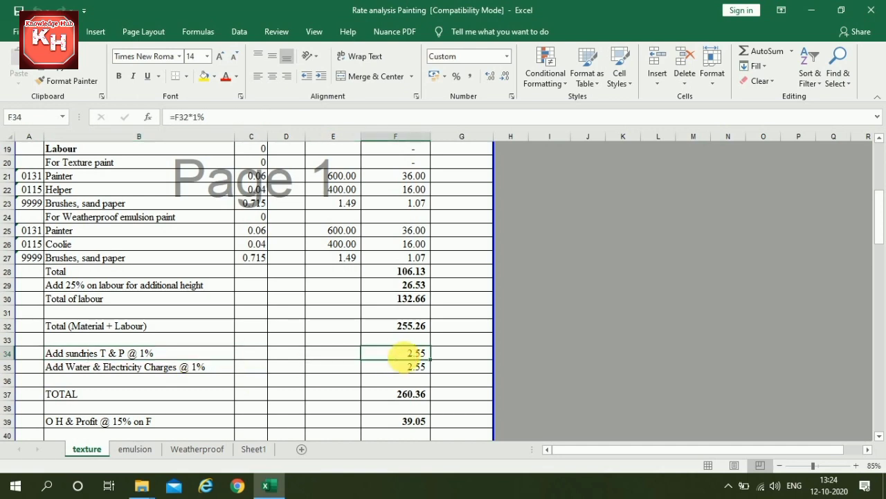
click(145, 367)
click(397, 368)
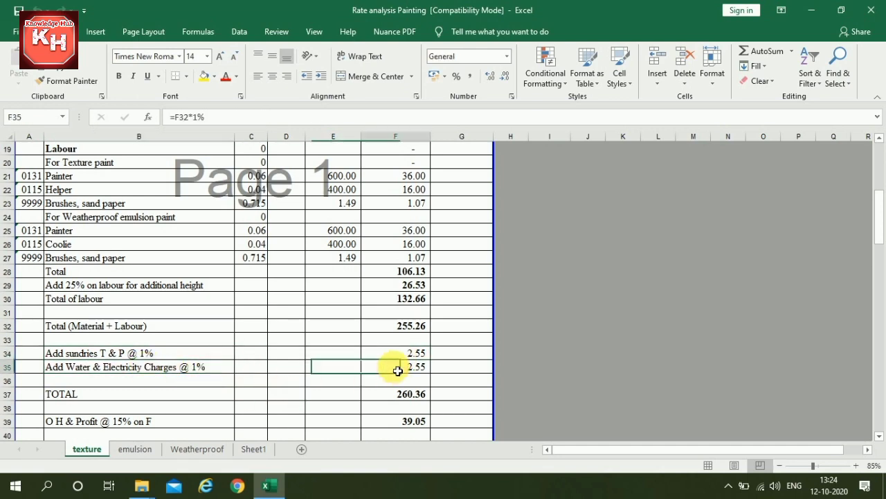
- Review the formulas for the TOTAL, the 15% O H & Profit and the final Rate/Sqm of texture painting
scroll(347, 354, down, 2)
click(409, 313)
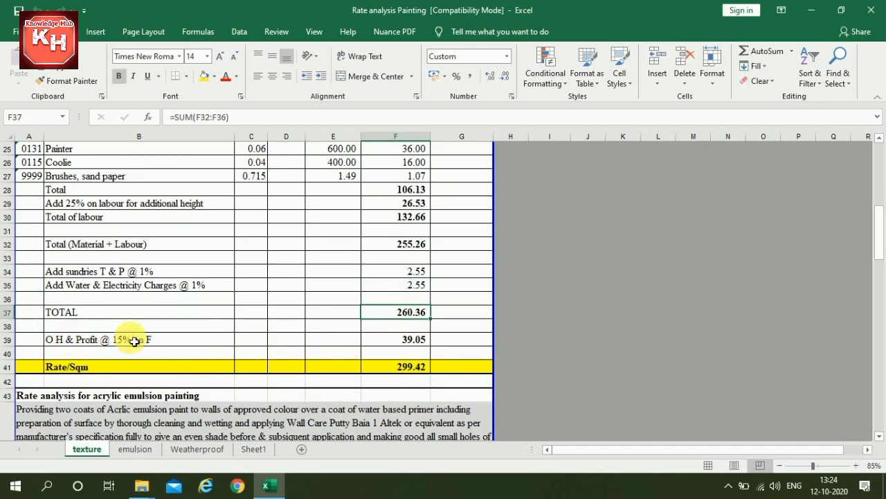
click(403, 343)
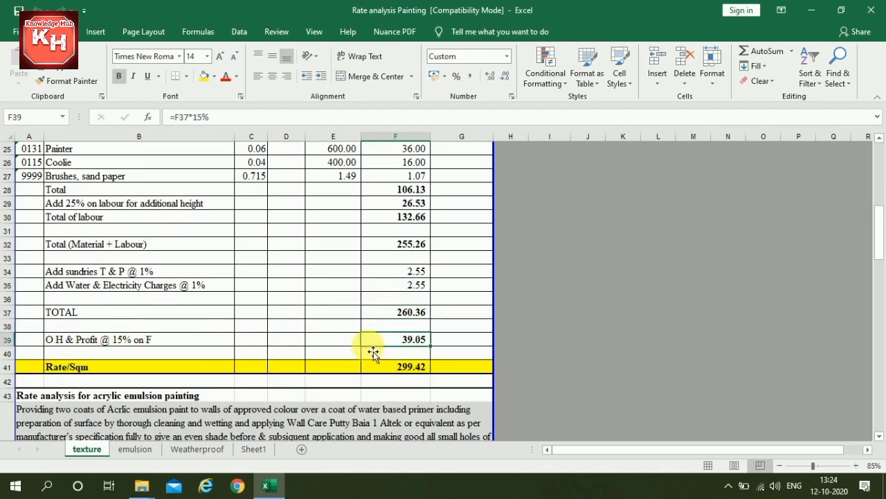
click(407, 367)
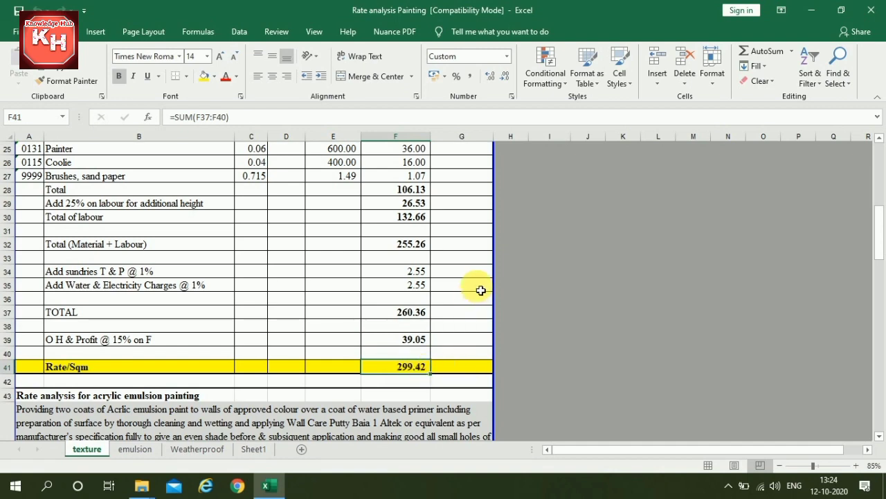
- In the acrylic emulsion painting analysis, examine the two-coat wall care putty's coverage, quantity, rate and amount formula
scroll(484, 289, down, 5)
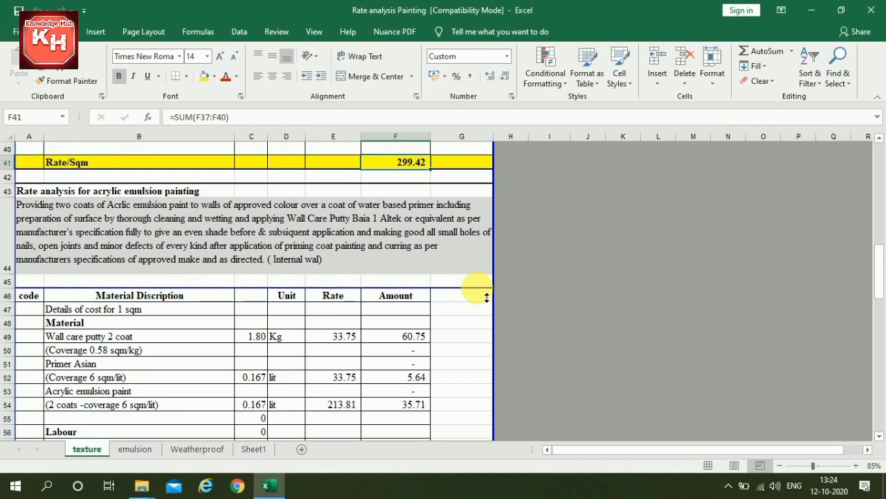
scroll(485, 296, down, 1)
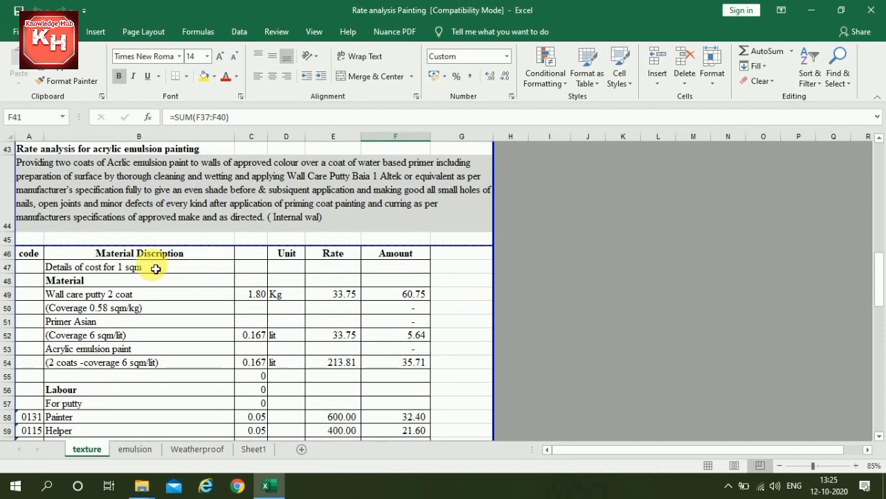
click(125, 295)
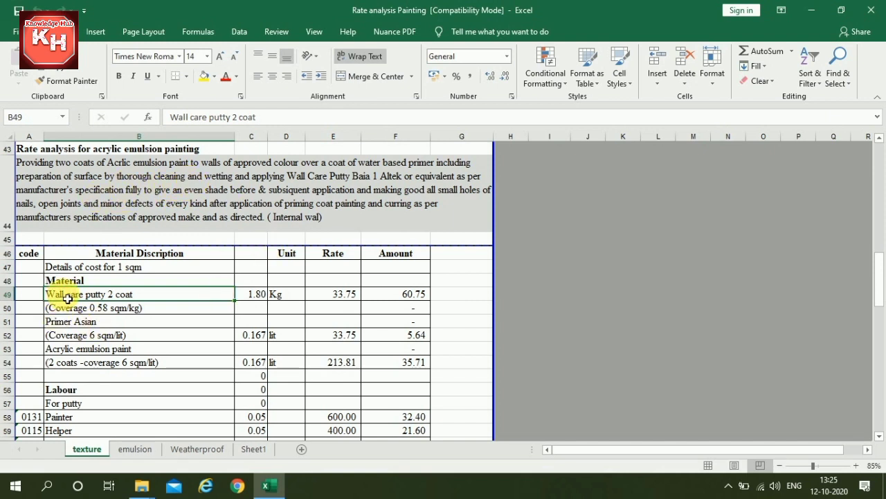
click(259, 295)
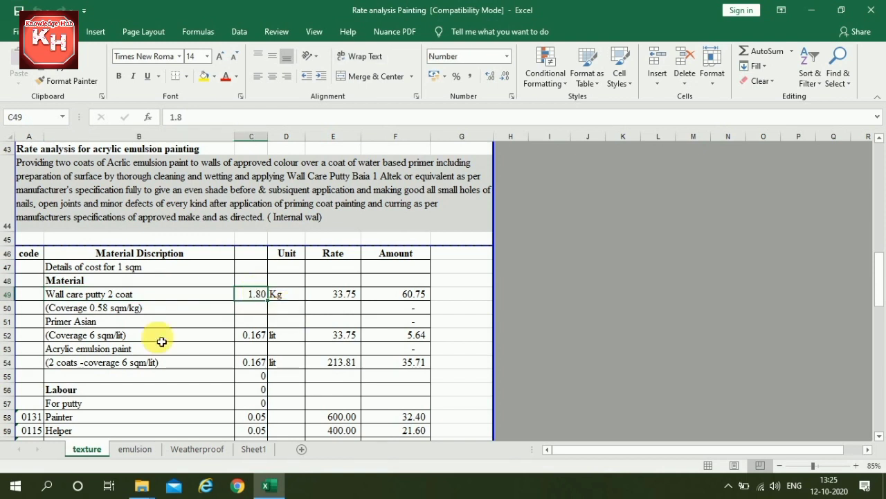
click(80, 312)
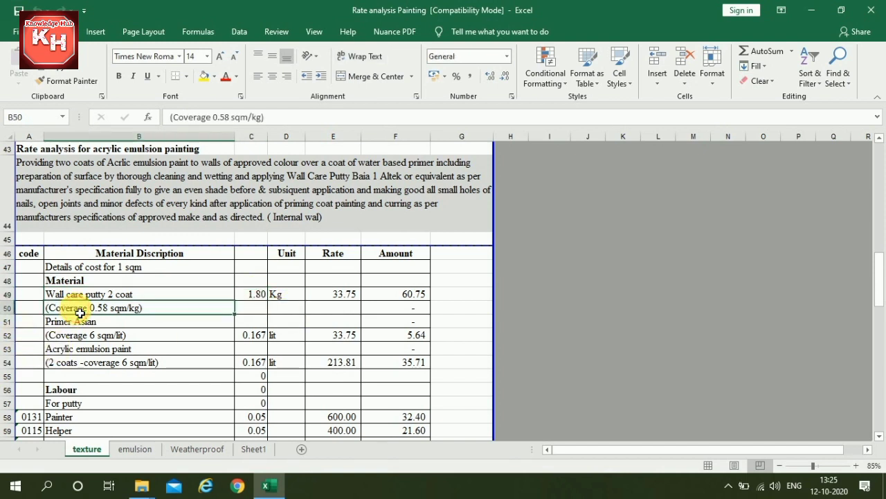
click(263, 298)
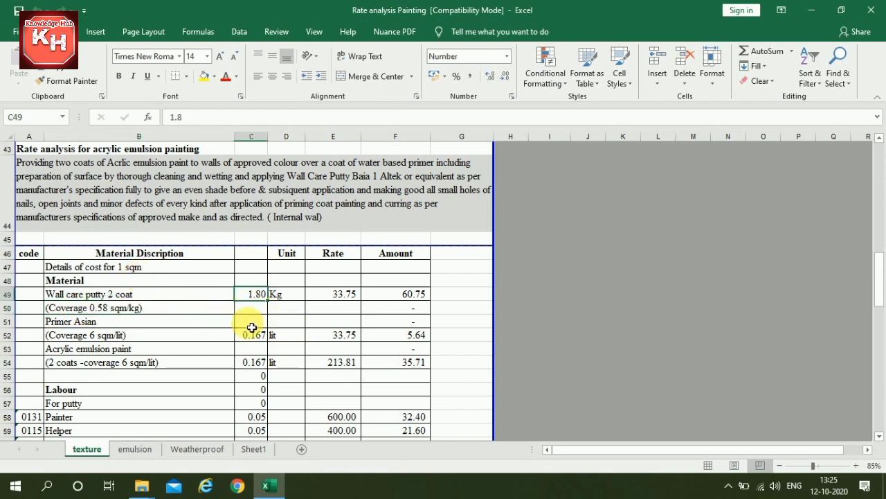
click(339, 295)
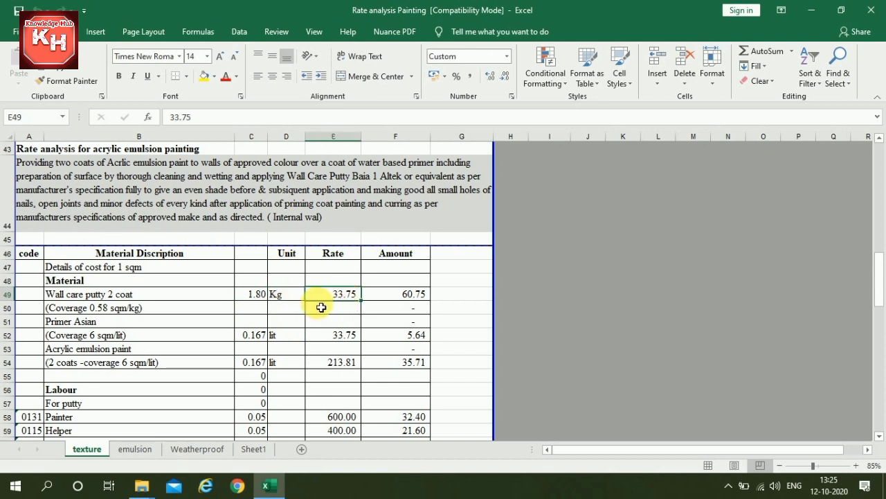
click(421, 294)
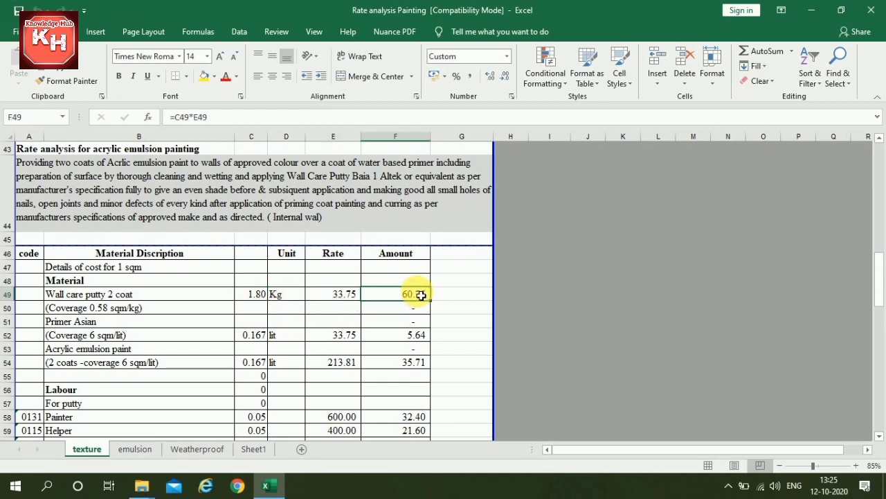
- Examine the Primer Asian item's coverage, quantity, rate and amount formula in the acrylic emulsion painting materials
click(77, 322)
click(60, 336)
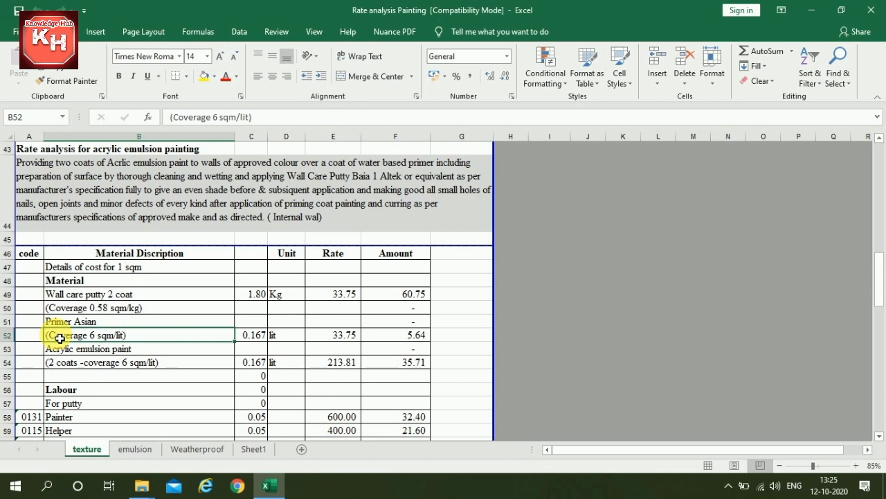
click(258, 340)
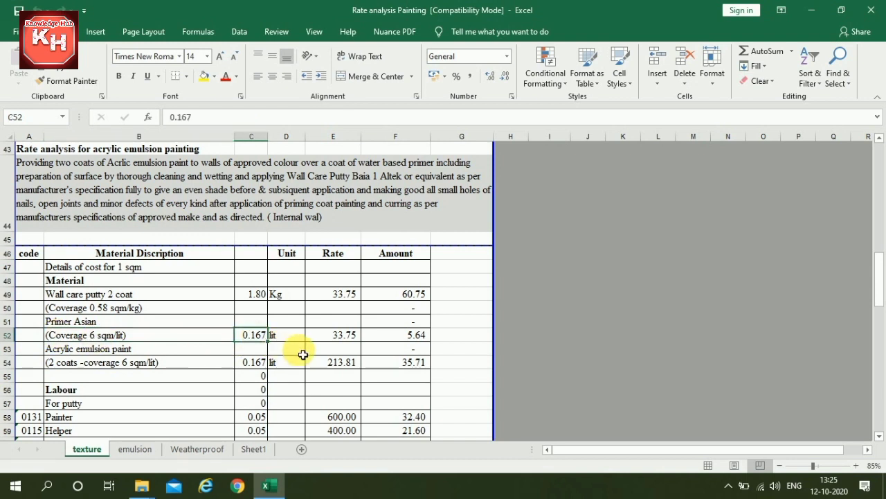
click(336, 342)
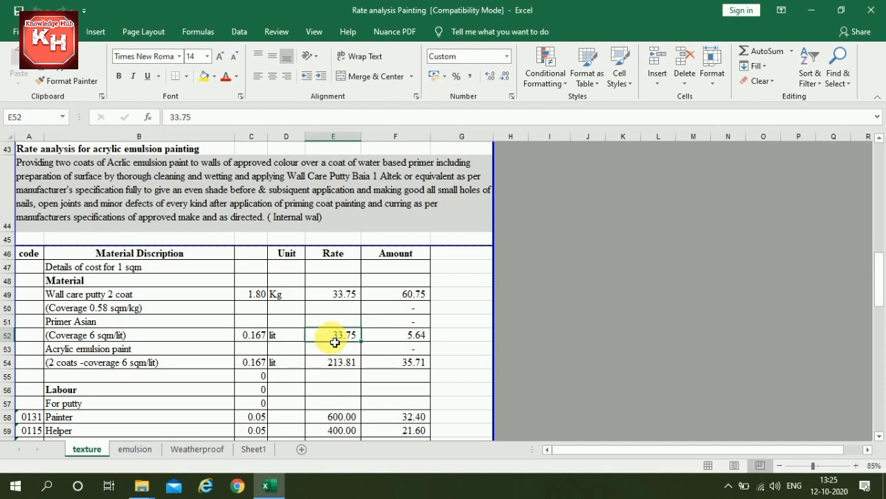
click(401, 337)
- Examine the two-coat acrylic emulsion paint's coverage, quantity, rate and amount formula in the materials section
scroll(231, 341, down, 1)
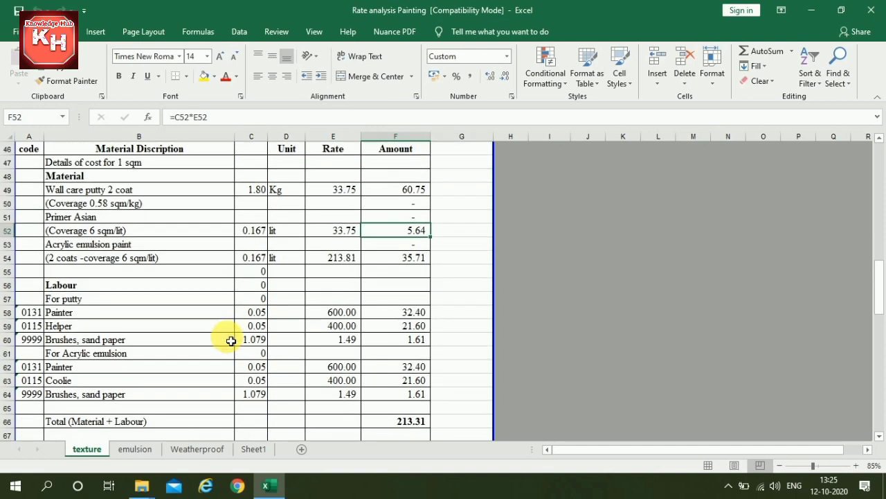
click(92, 245)
click(96, 258)
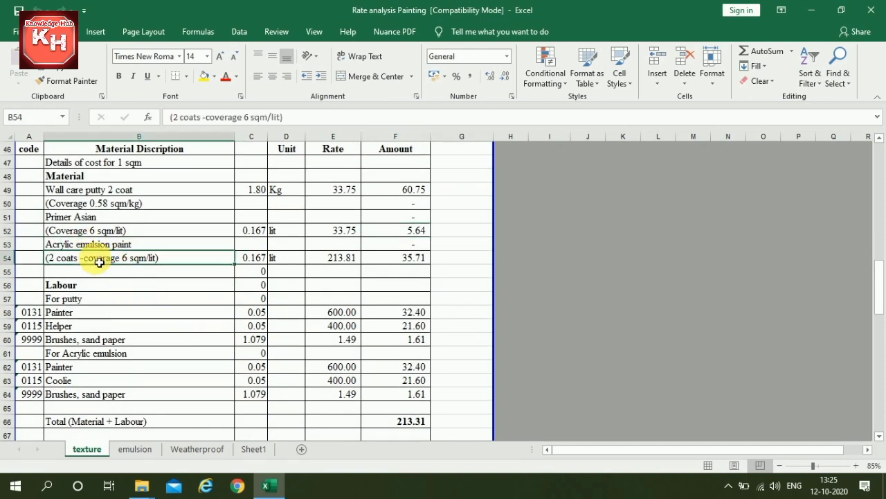
click(251, 260)
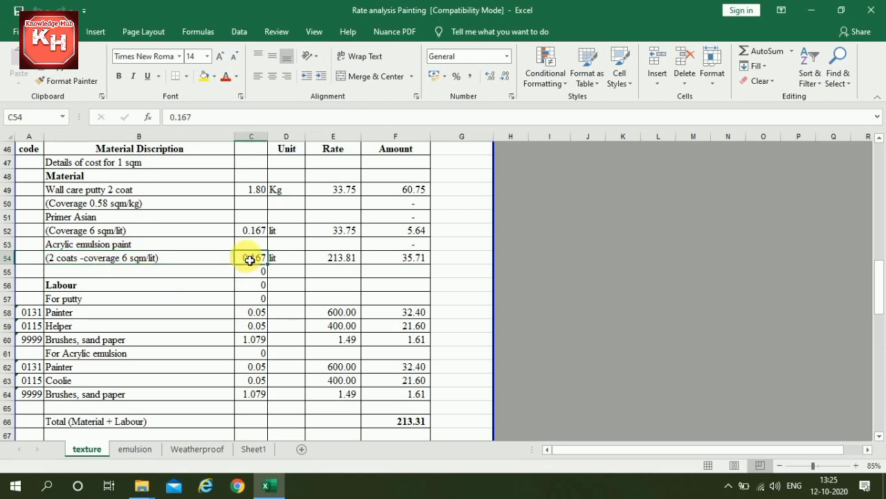
click(340, 259)
click(402, 258)
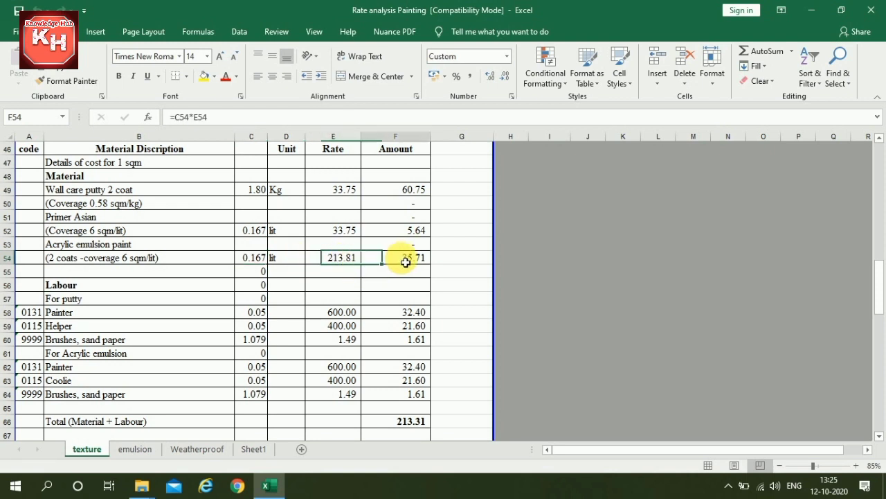
- Review the painter and helper rates for putty labour, and the quantity, rate and amount of its brushes and sand paper
scroll(380, 266, down, 1)
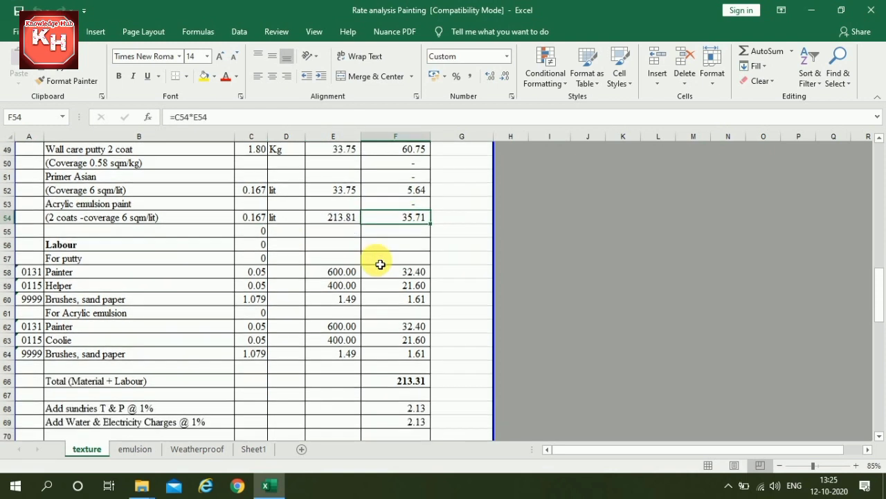
click(55, 272)
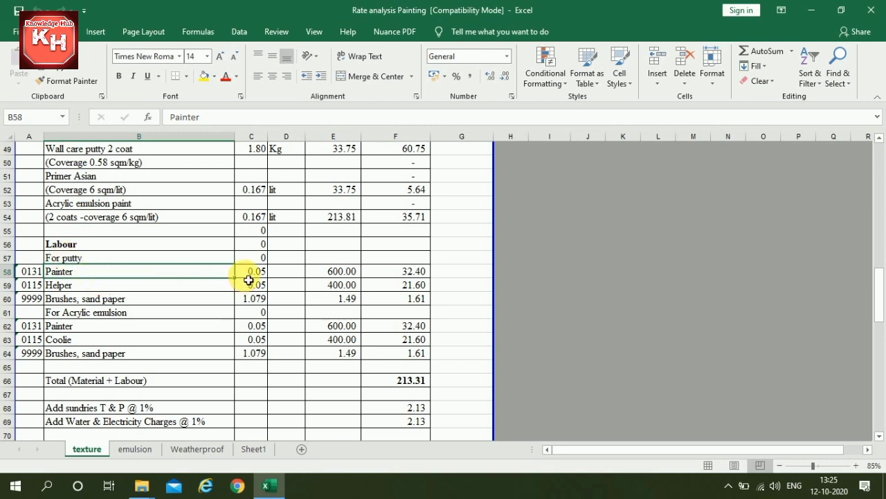
click(344, 273)
click(157, 287)
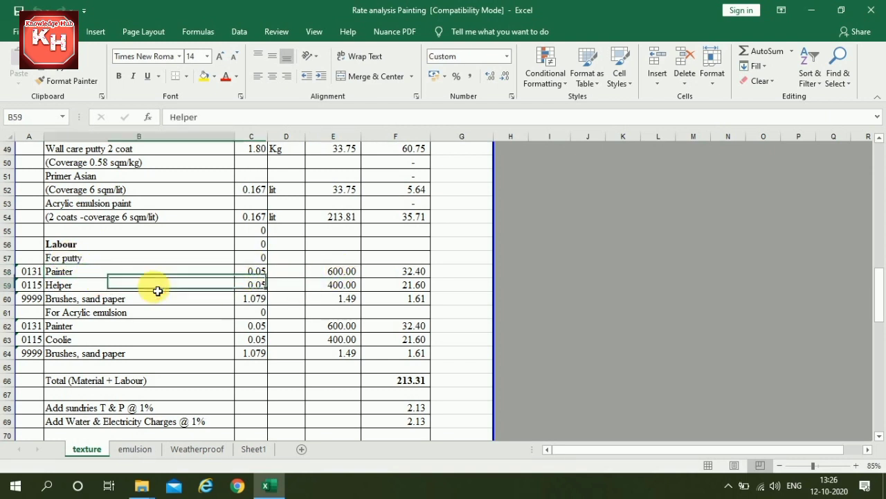
click(341, 286)
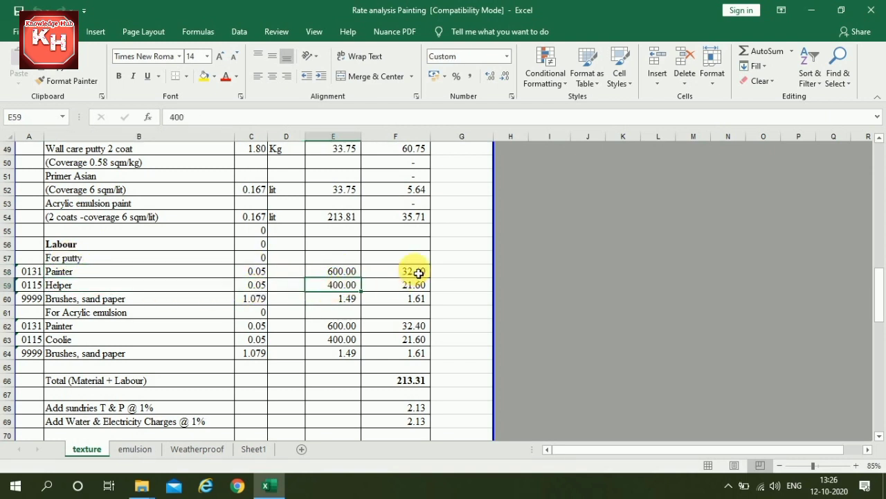
click(100, 305)
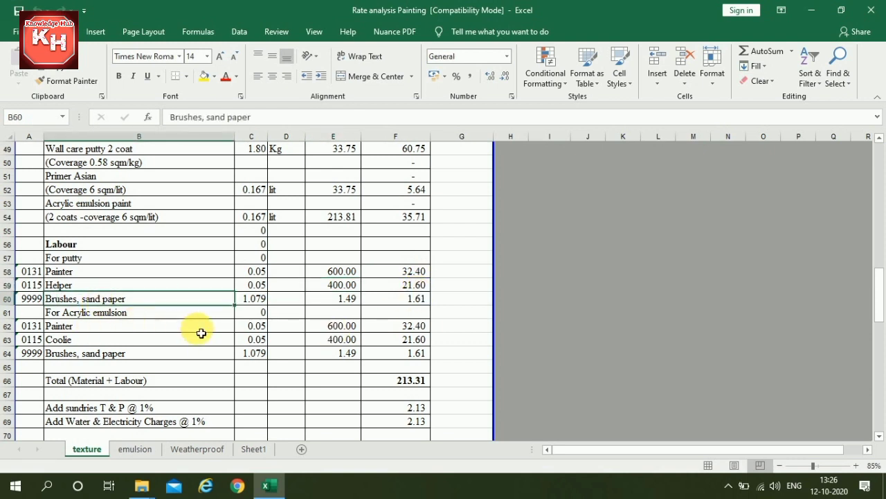
click(256, 302)
click(325, 300)
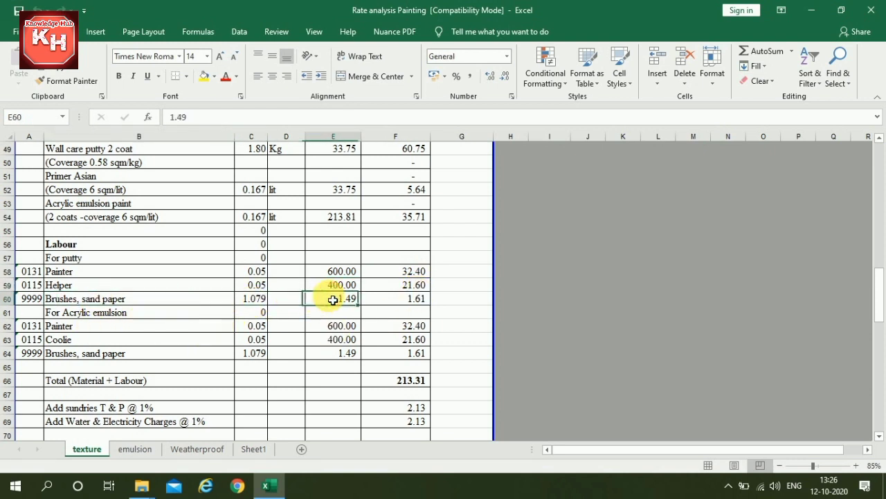
click(424, 300)
- Review the quantities and rates of the painter, coolie and brushes rows in the labour section for acrylic emulsion
scroll(293, 338, down, 1)
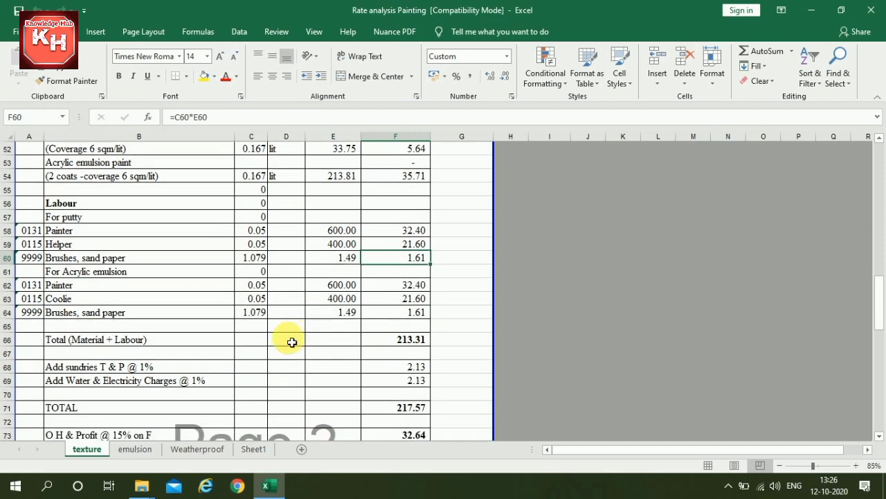
click(85, 290)
click(257, 288)
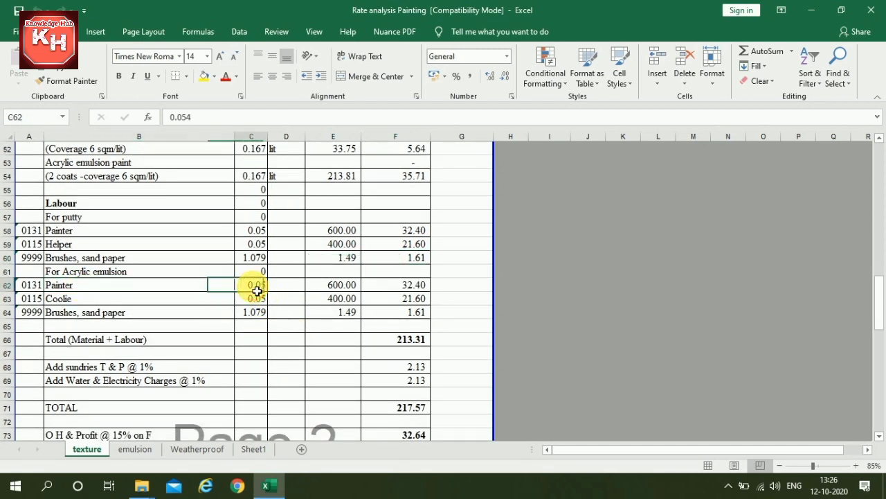
click(320, 288)
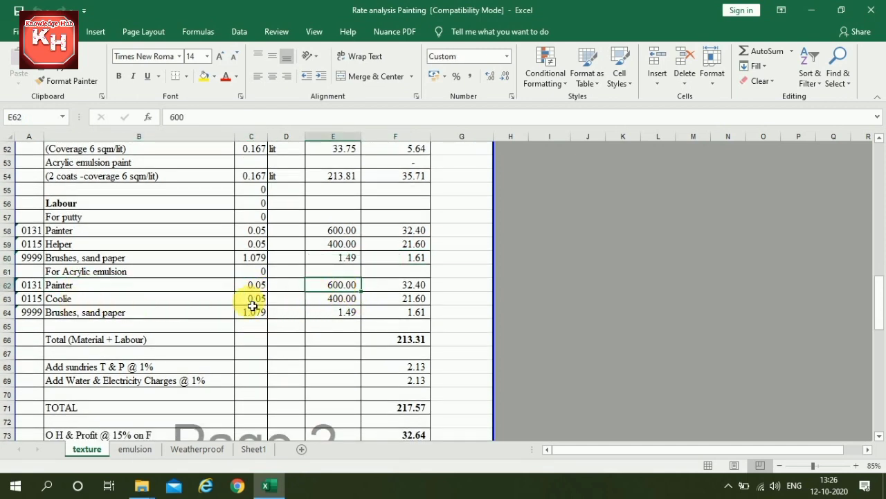
click(252, 301)
click(354, 304)
click(132, 313)
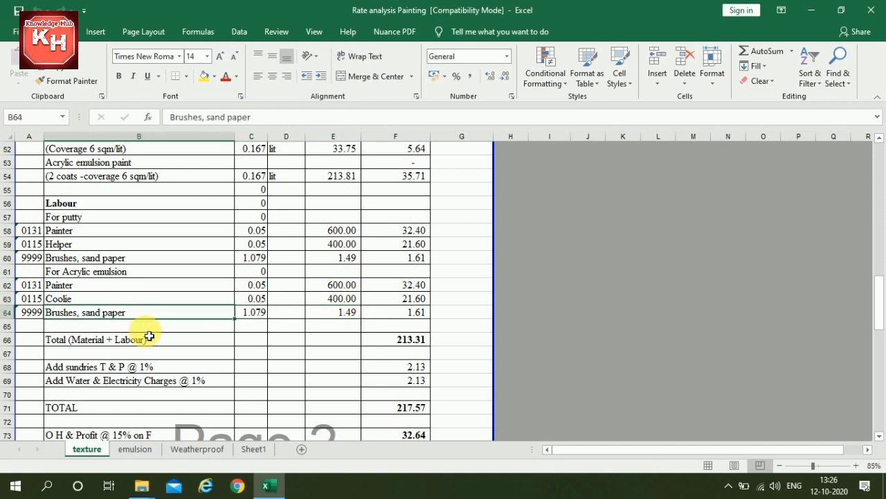
click(261, 316)
click(344, 313)
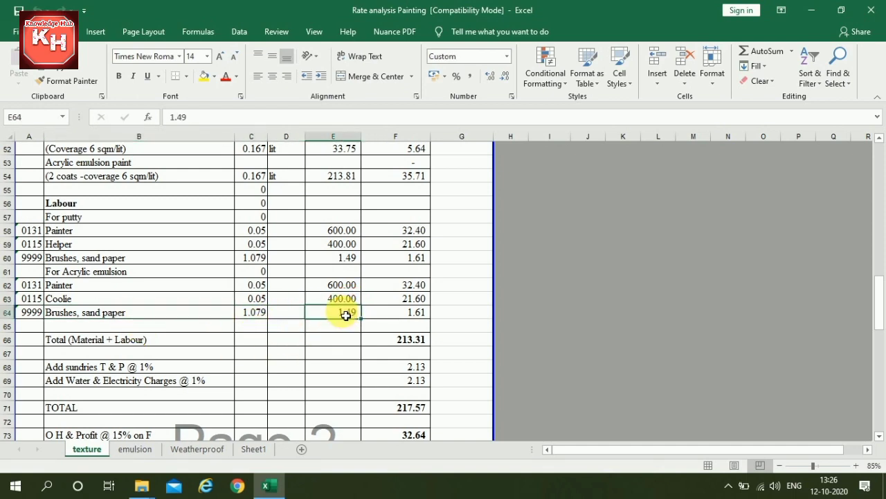
- Check the acrylic emulsion's material and labour total formula and its 1% additions for sundries and for water and electricity
scroll(344, 312, down, 2)
click(129, 257)
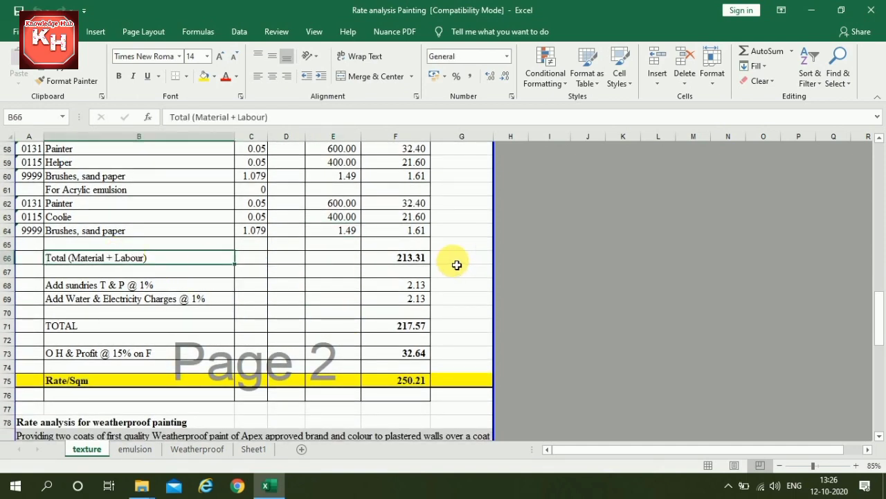
click(407, 258)
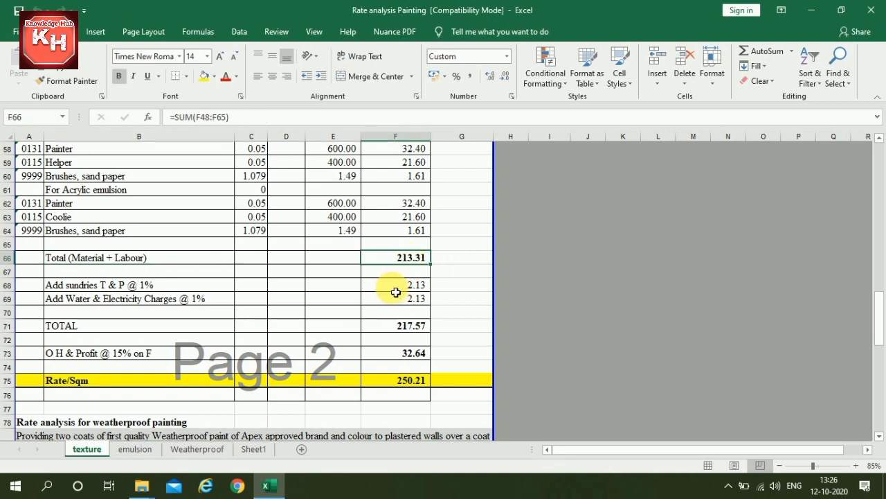
click(164, 287)
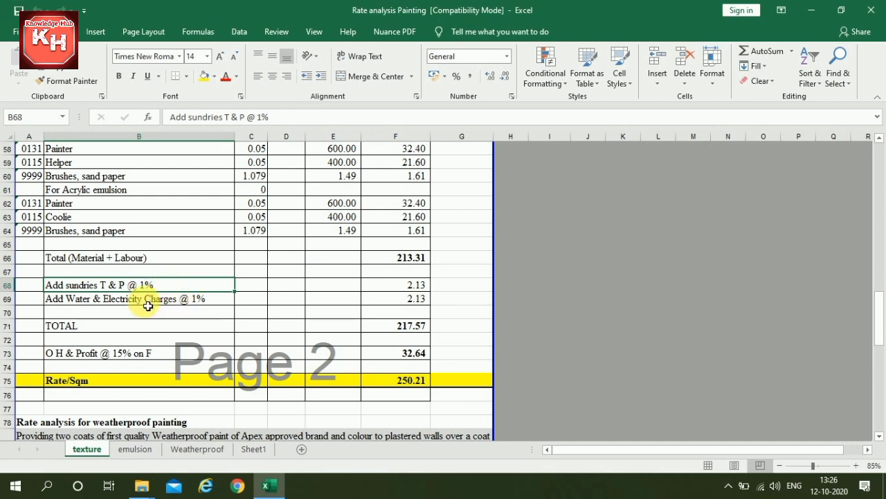
click(147, 305)
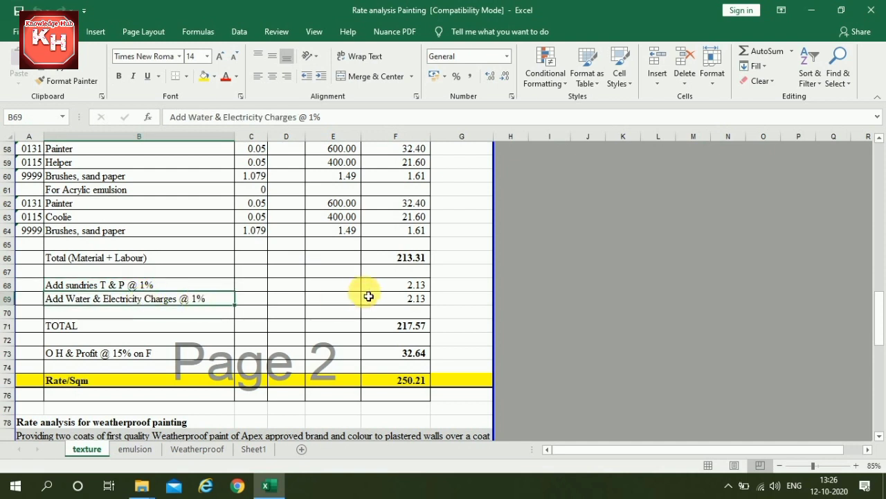
click(390, 296)
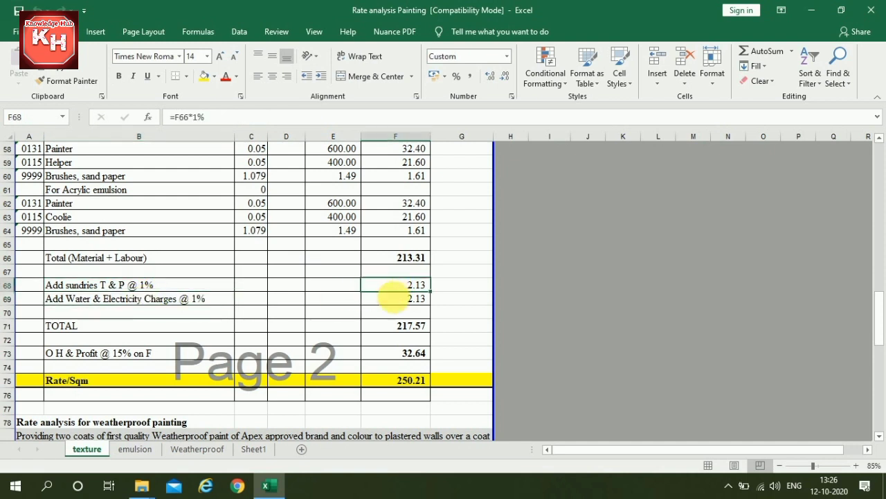
- Check the acrylic emulsion's overall total, 15% overhead and profit, and final rate per square metre
click(414, 329)
click(101, 357)
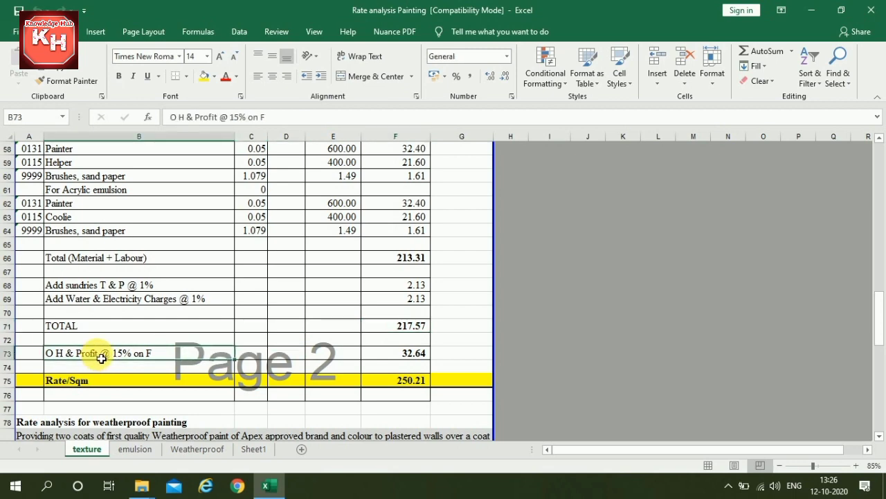
click(392, 358)
scroll(346, 318, down, 1)
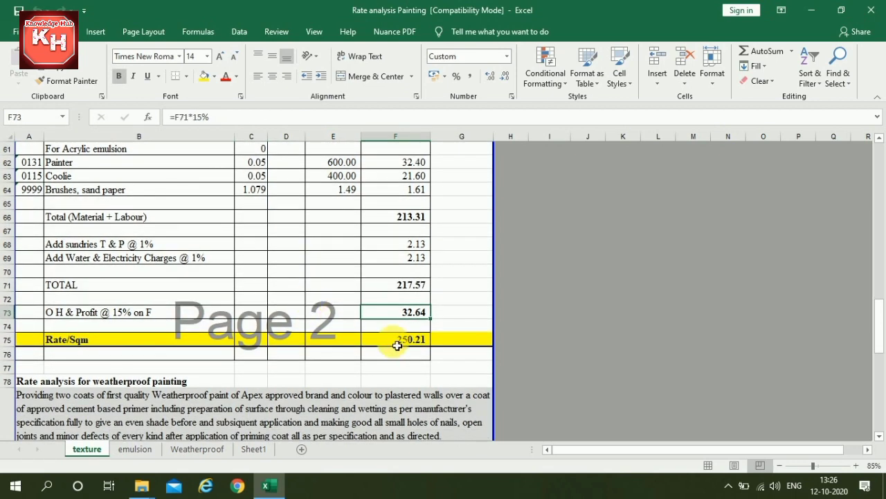
click(396, 339)
- Examine the two-coat weatherproof paint's coverage, quantity, rate and amount formula in the weatherproof painting analysis for 1 sqm
scroll(338, 326, down, 5)
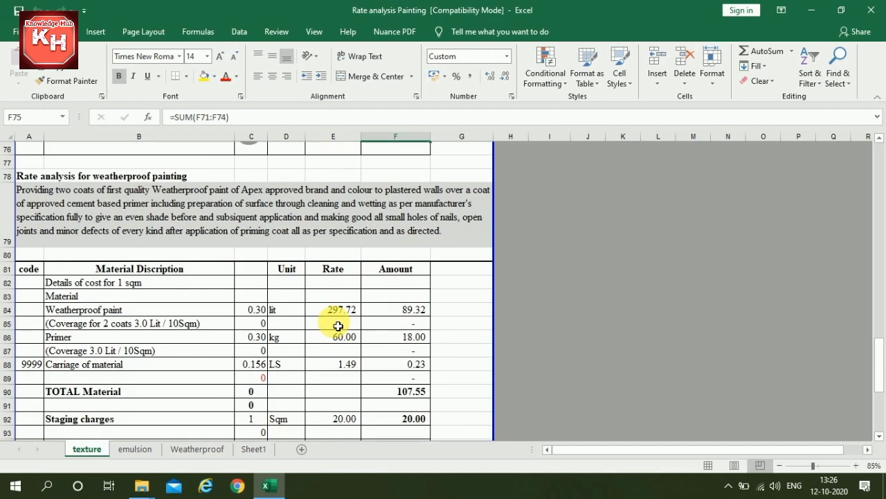
scroll(338, 326, down, 1)
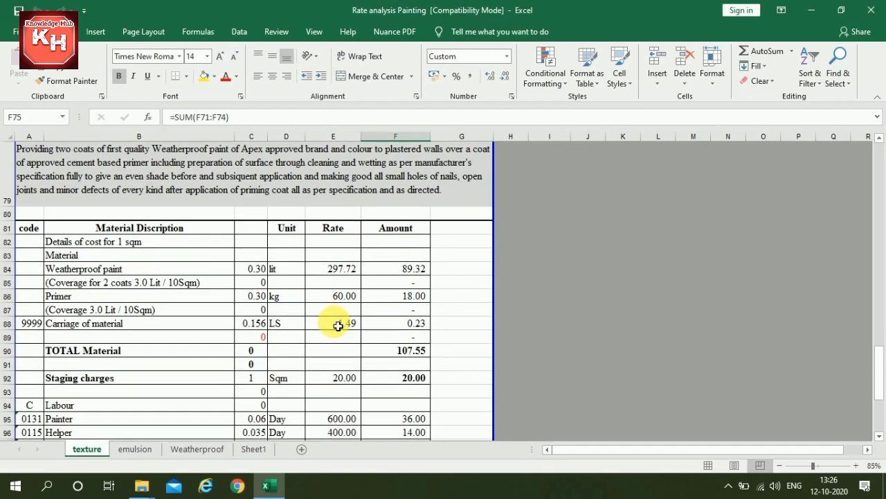
click(160, 242)
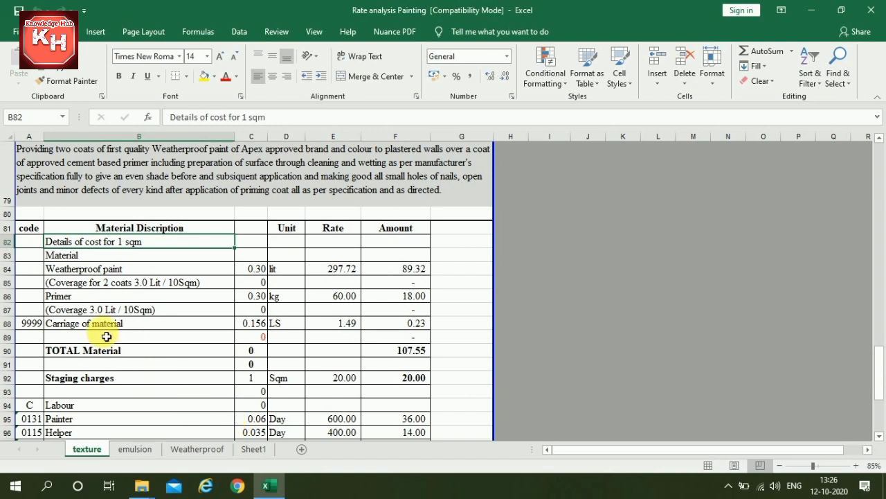
click(90, 272)
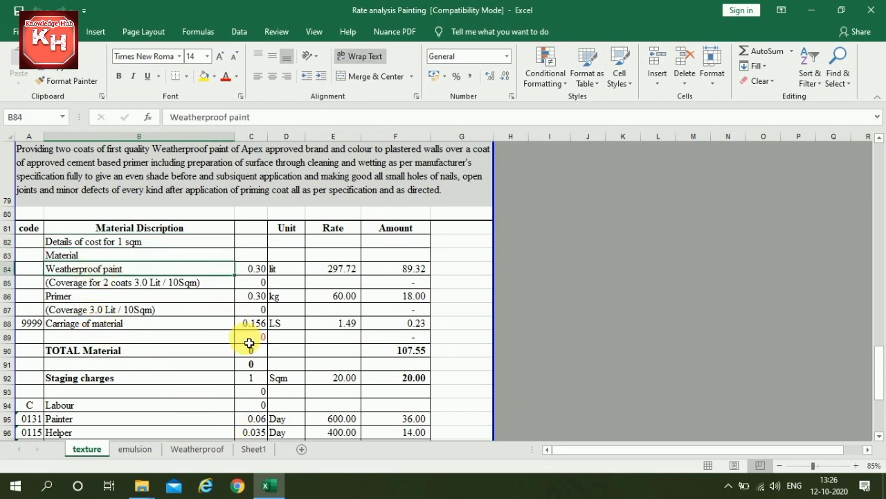
click(257, 275)
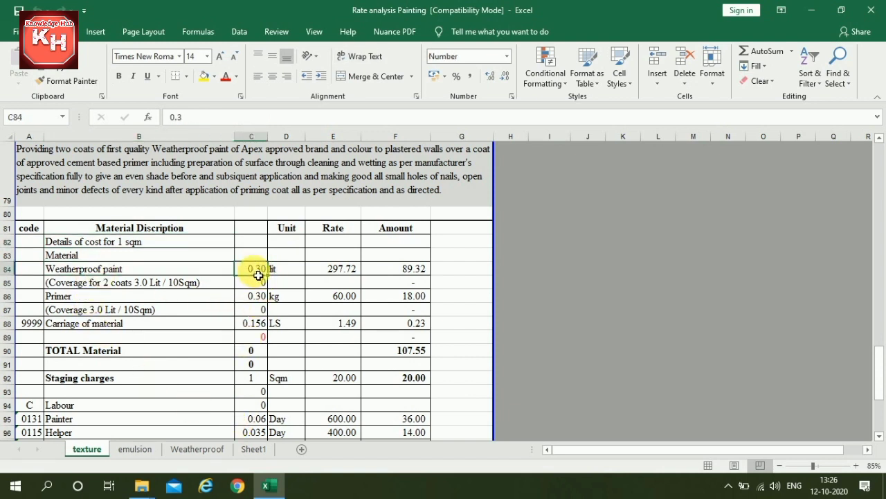
click(125, 283)
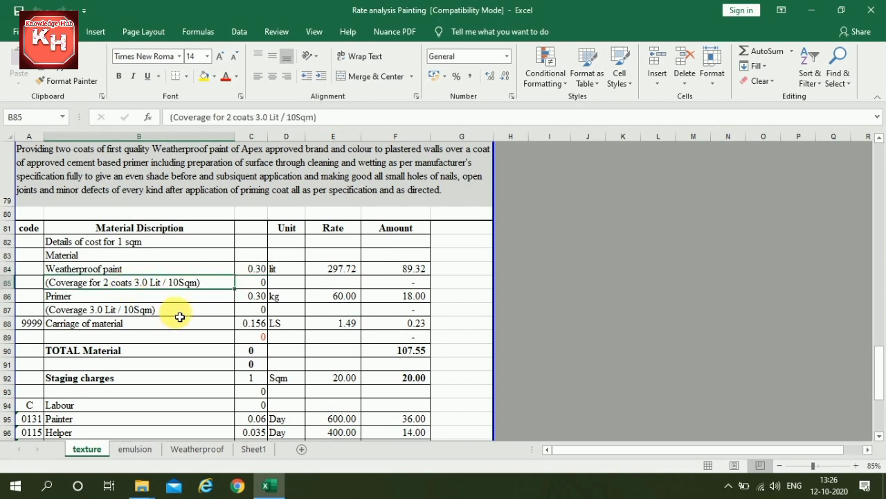
click(258, 272)
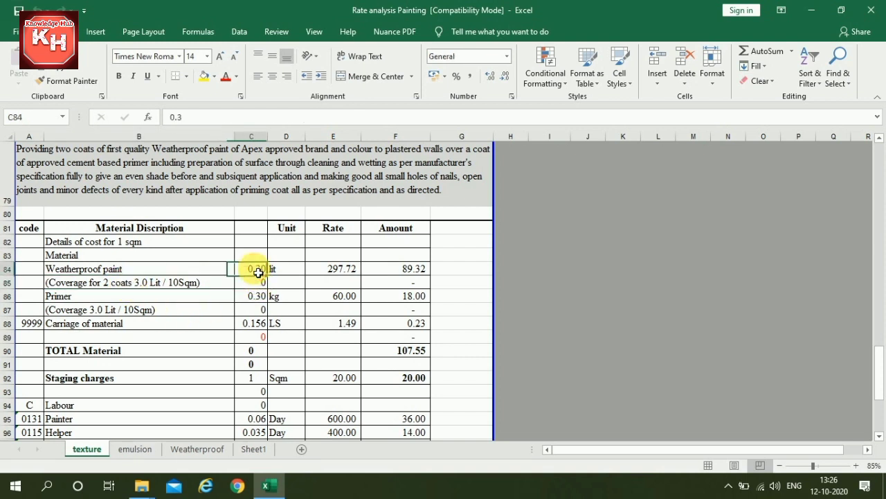
click(347, 276)
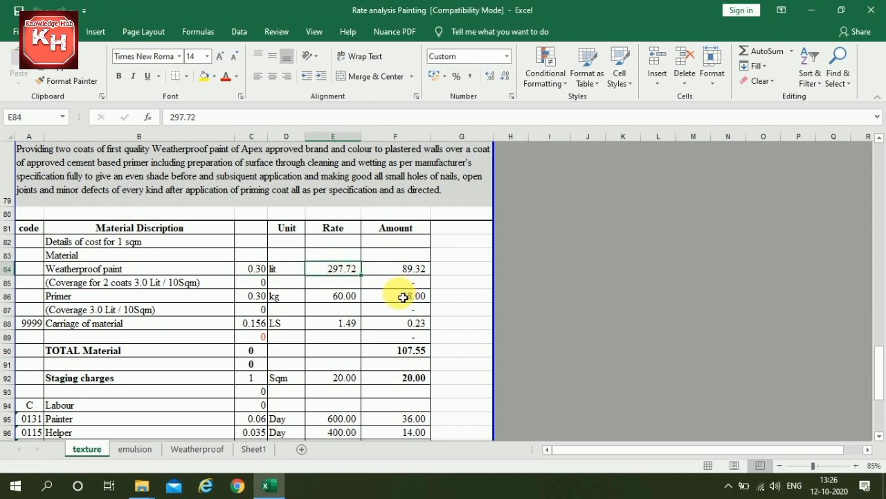
click(410, 272)
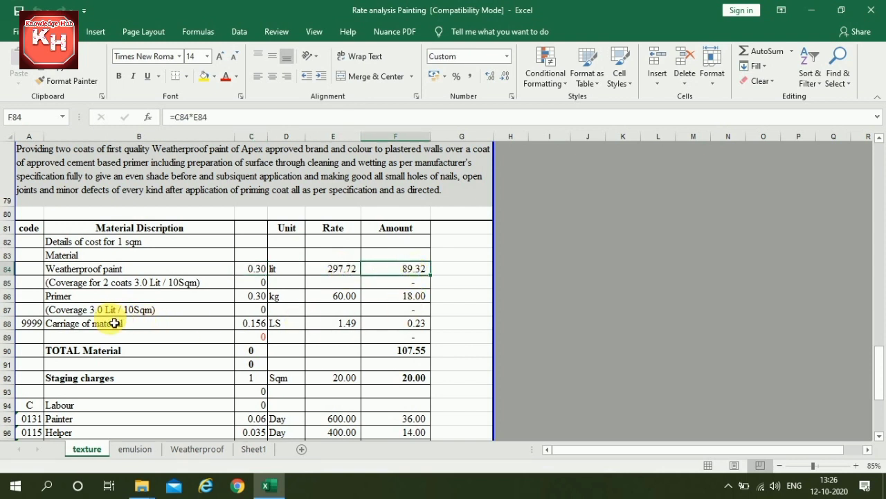
- Examine the primer's coverage, quantity, rate and amount formula in the weatherproof painting materials
click(82, 297)
click(89, 313)
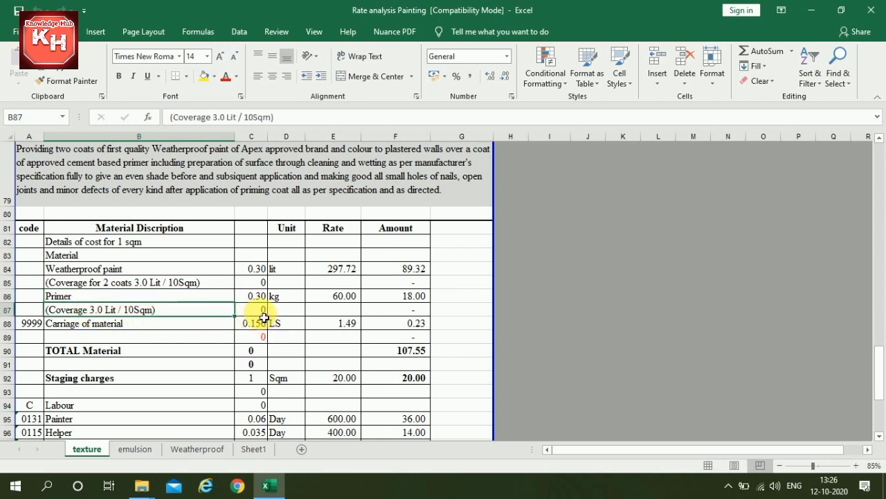
click(254, 297)
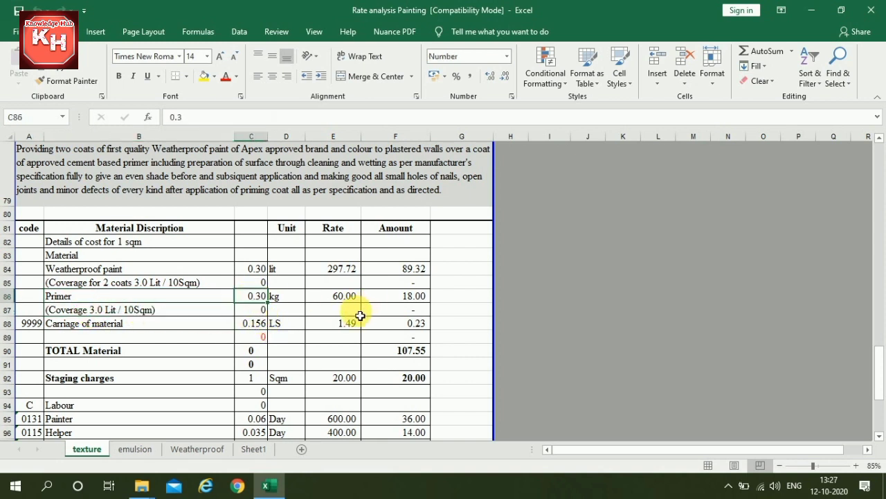
click(342, 295)
click(412, 299)
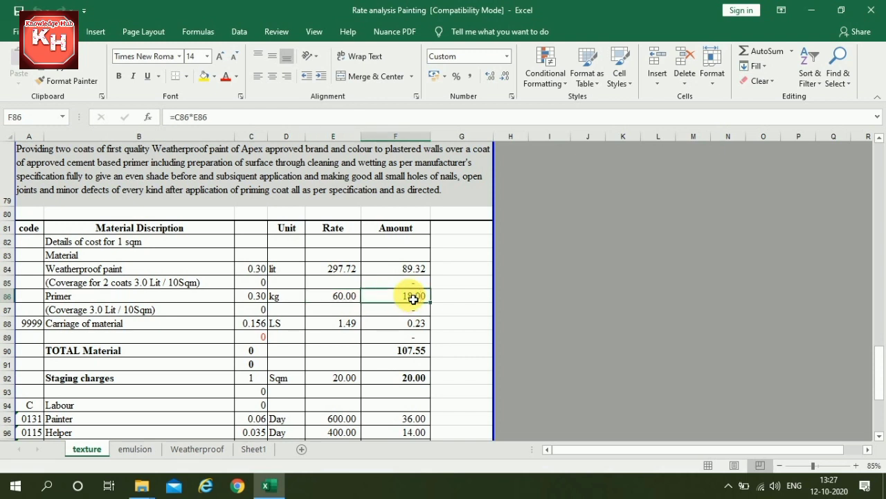
- Review the quantity, unit and rate for carriage of material in the weatherproof painting analysis
click(110, 325)
click(257, 325)
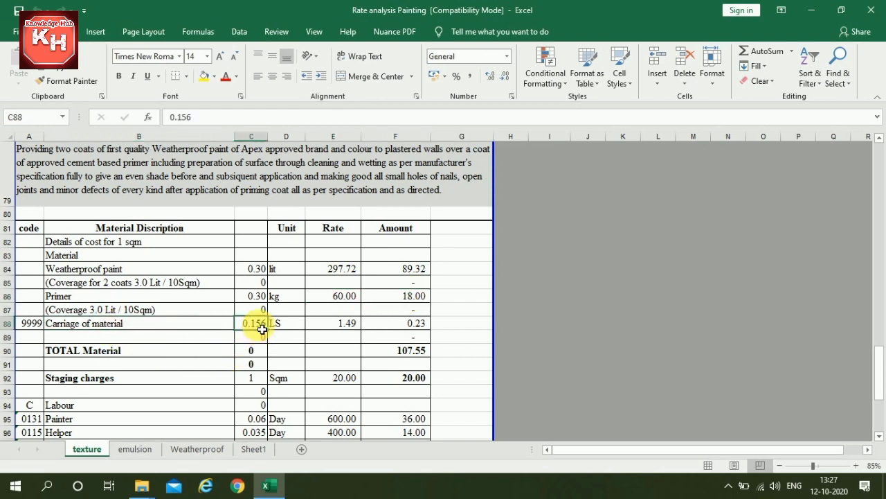
click(293, 327)
click(338, 323)
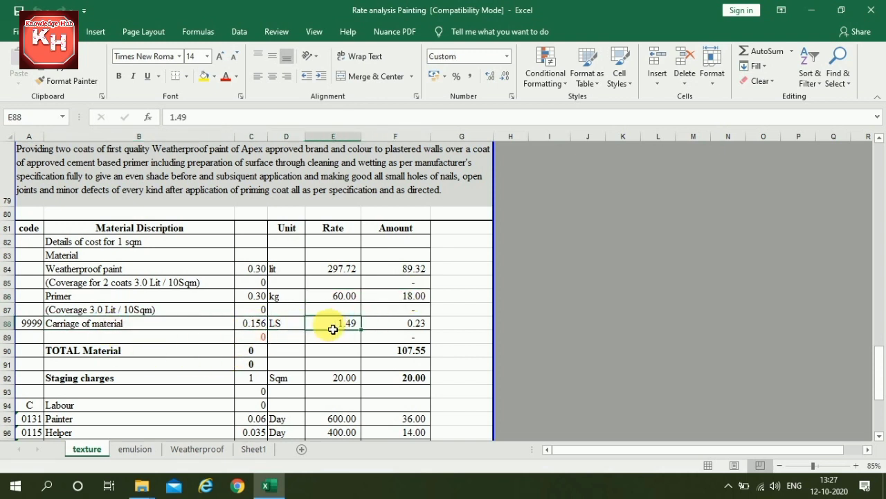
- Check the weatherproof painting's total material formula and the rate and amount of its staging charges
scroll(286, 335, down, 4)
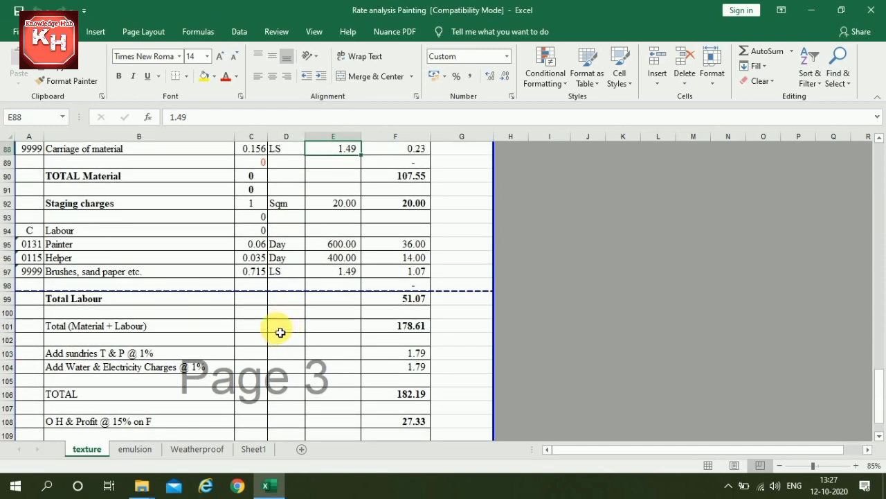
click(418, 177)
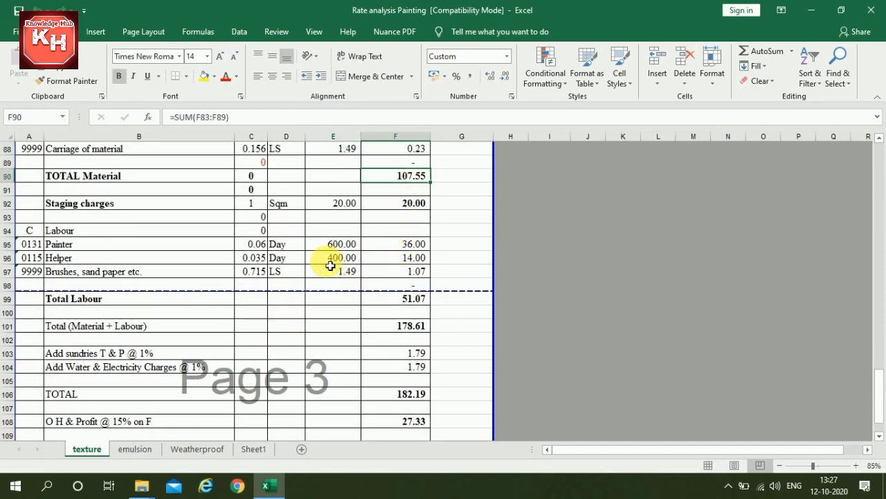
click(130, 205)
click(356, 205)
click(411, 205)
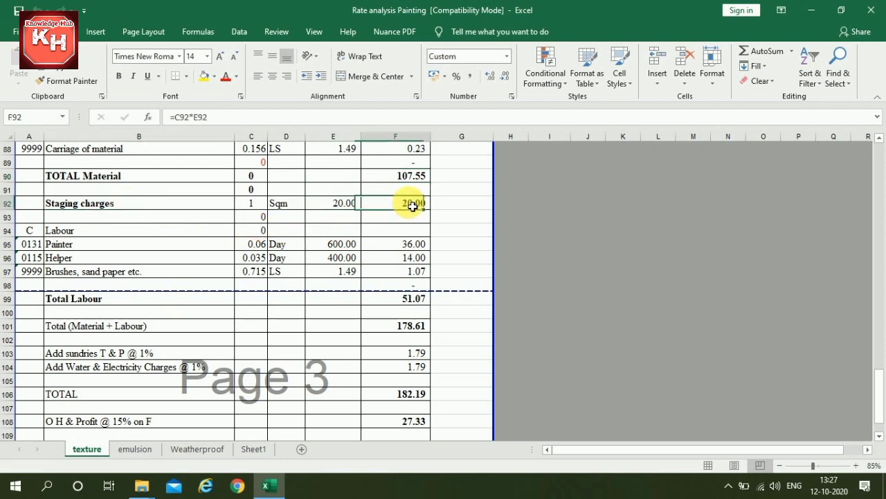
- Review the quantities, daily rates and amount formulas of the painter and helper in the weatherproof painting labour section
click(74, 245)
click(255, 244)
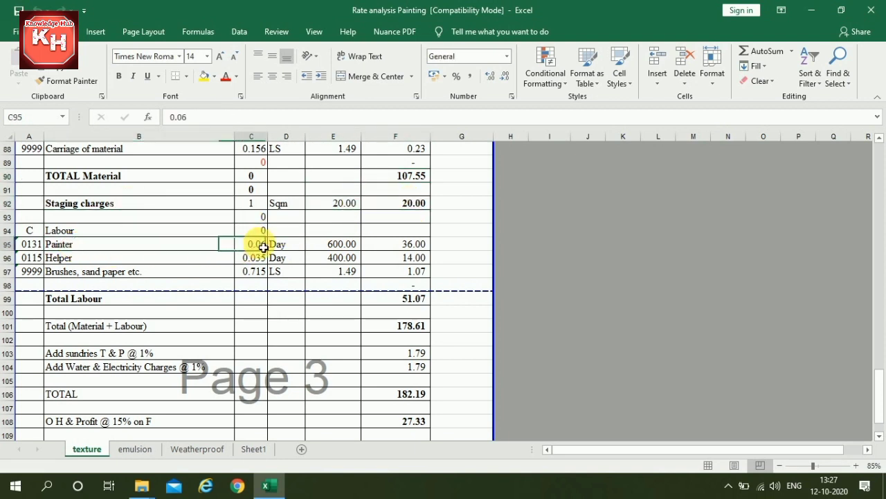
click(342, 246)
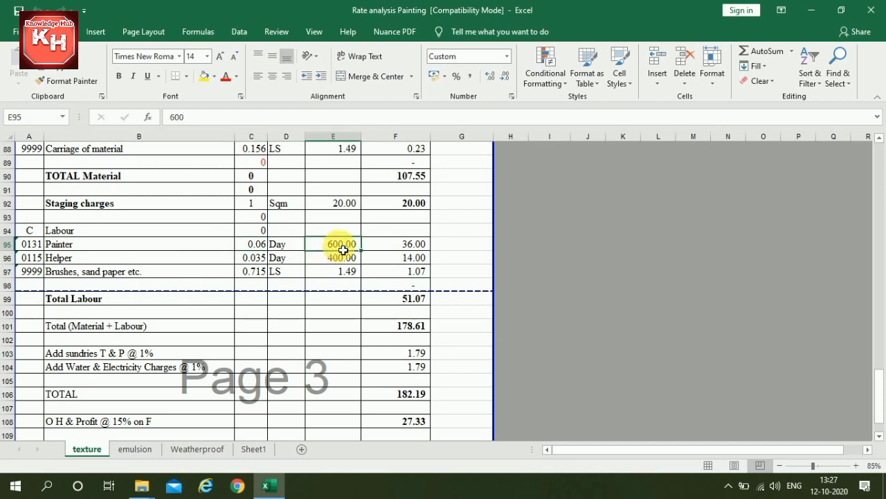
click(408, 249)
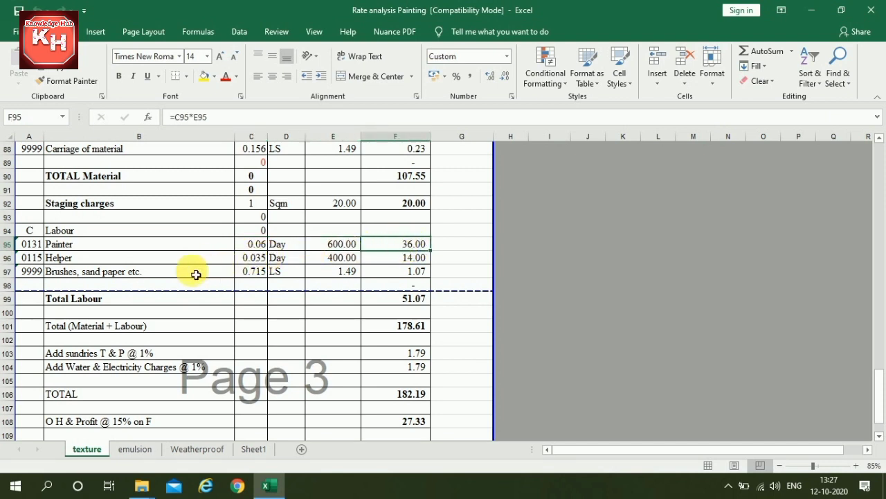
click(108, 257)
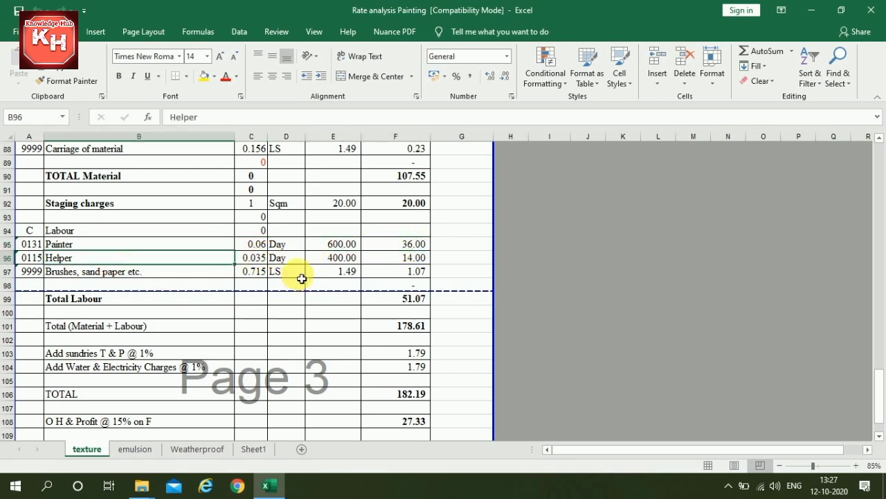
click(247, 257)
click(343, 262)
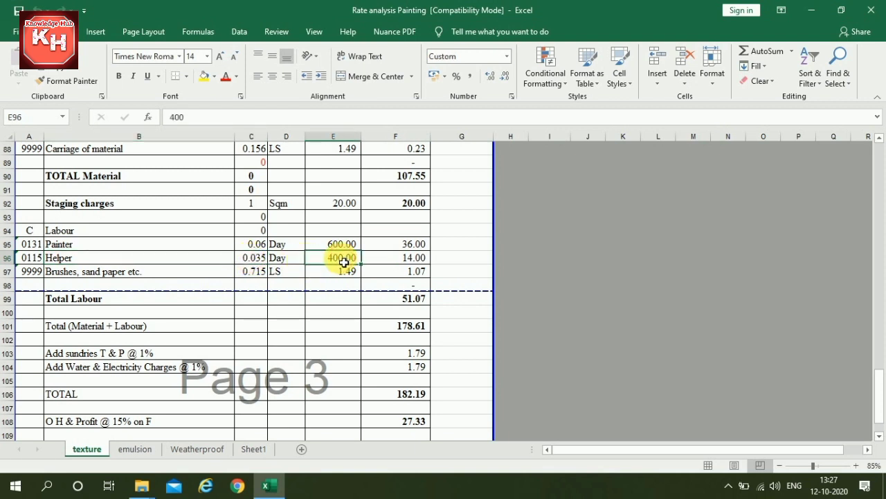
click(406, 257)
- Review the quantity, unit, rate and amount of brushes and sand paper, and the total labour formula for weatherproof painting
click(93, 272)
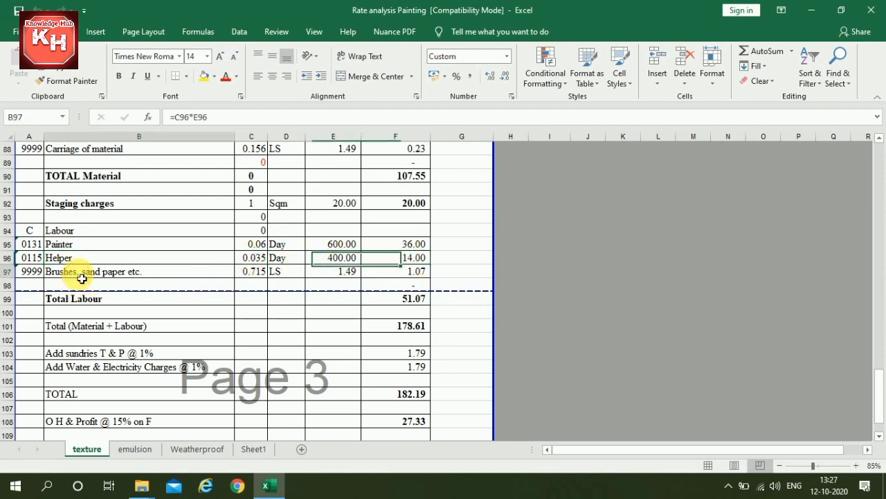
click(253, 273)
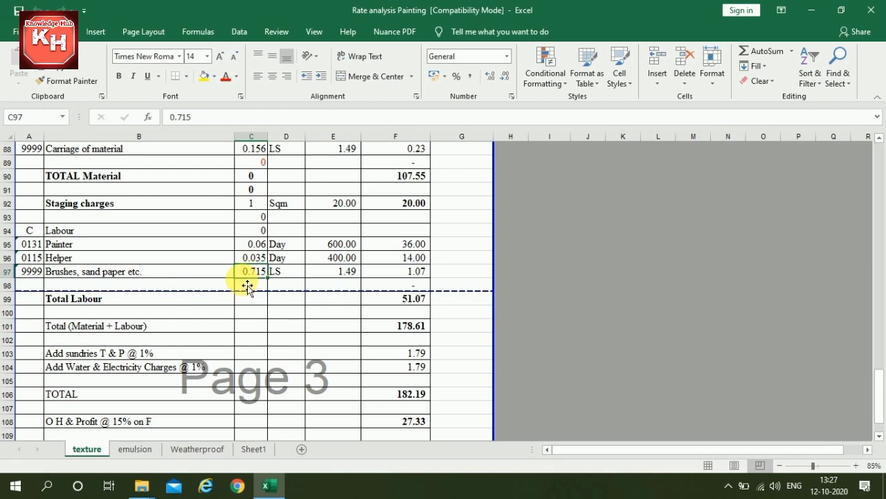
click(298, 275)
click(331, 272)
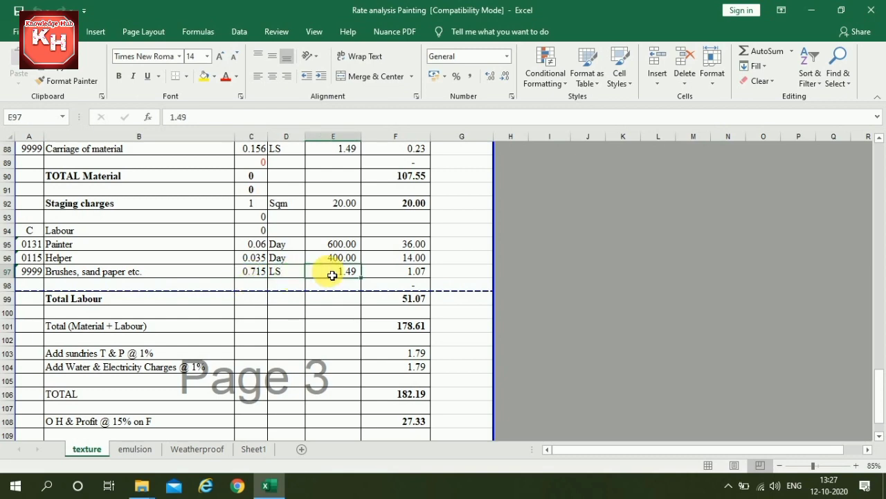
click(418, 272)
click(406, 299)
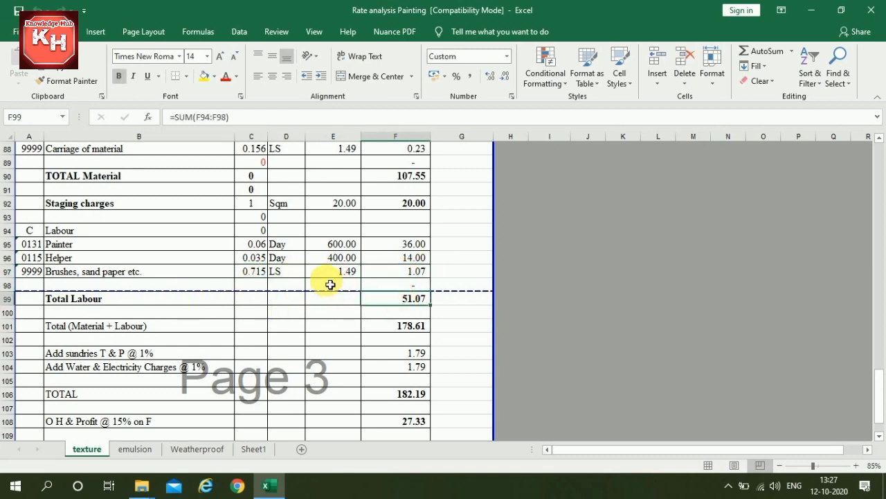
- Check the formulas for the weatherproof painting's combined material and labour total and its 1% sundries and water and electricity charges
scroll(329, 283, down, 2)
scroll(330, 282, down, 1)
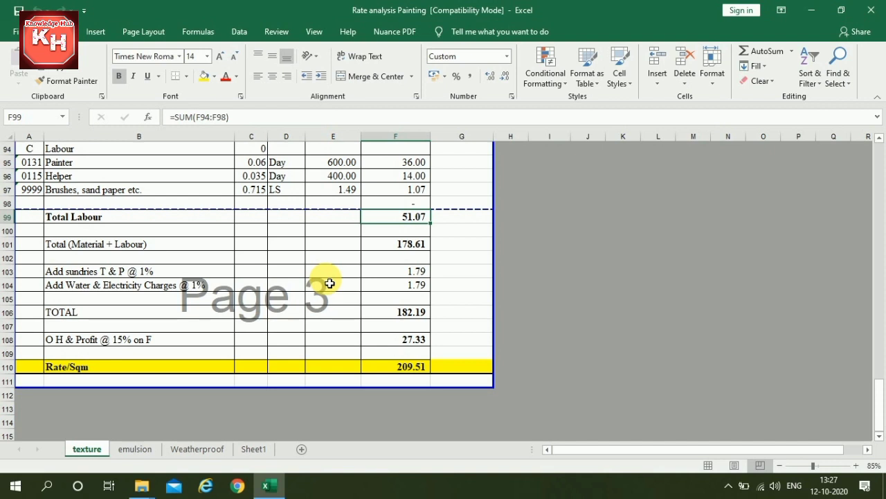
click(119, 247)
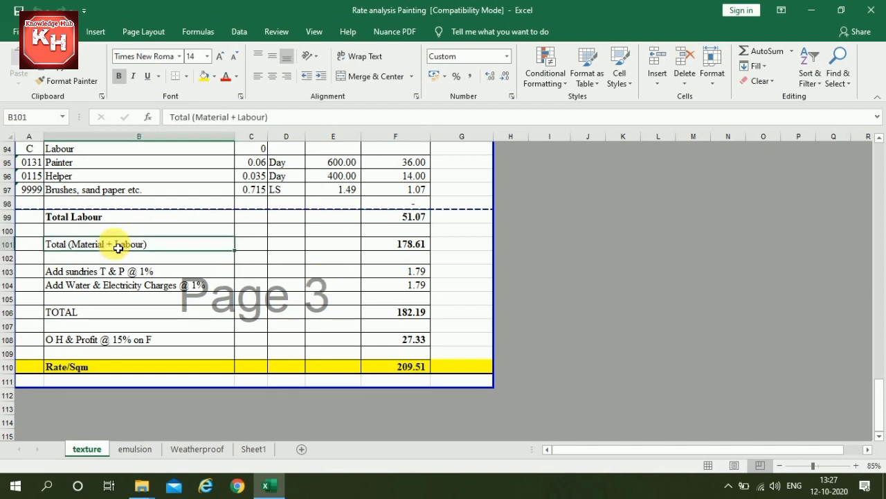
click(389, 249)
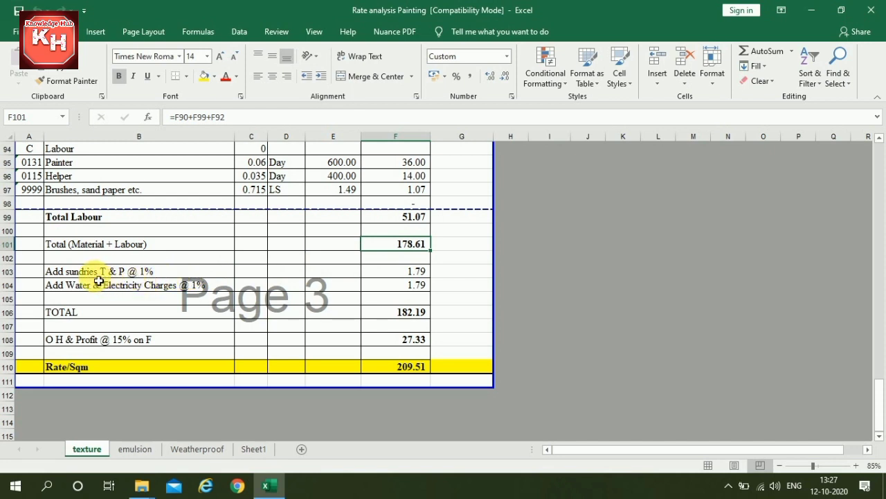
click(410, 273)
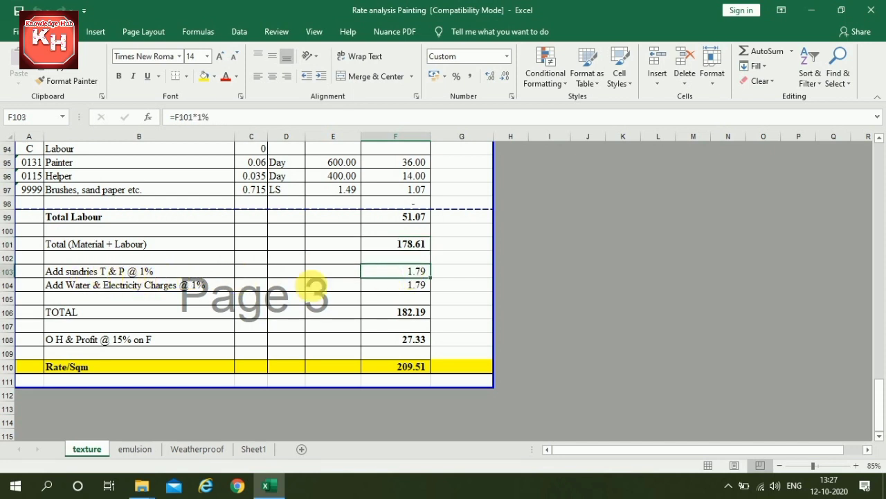
click(151, 290)
click(396, 288)
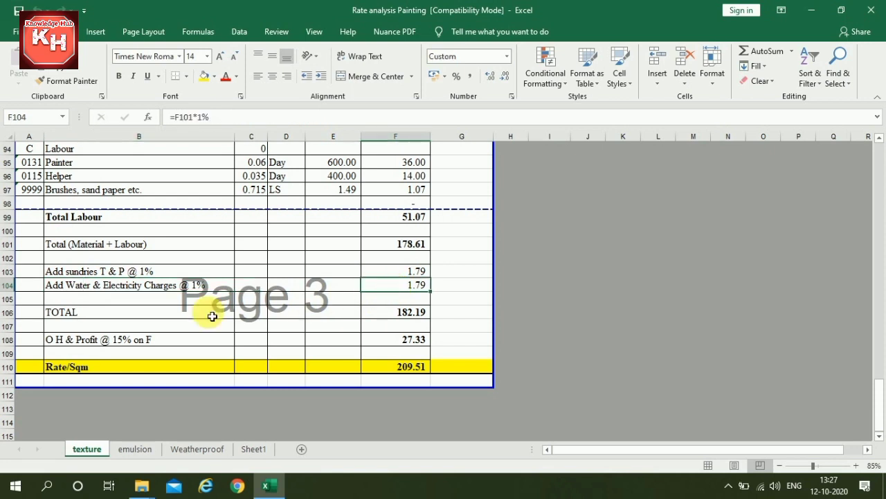
- Check the weatherproof painting's TOTAL, 15% overhead and profit, and final rate per square metre formulas
click(69, 312)
click(394, 312)
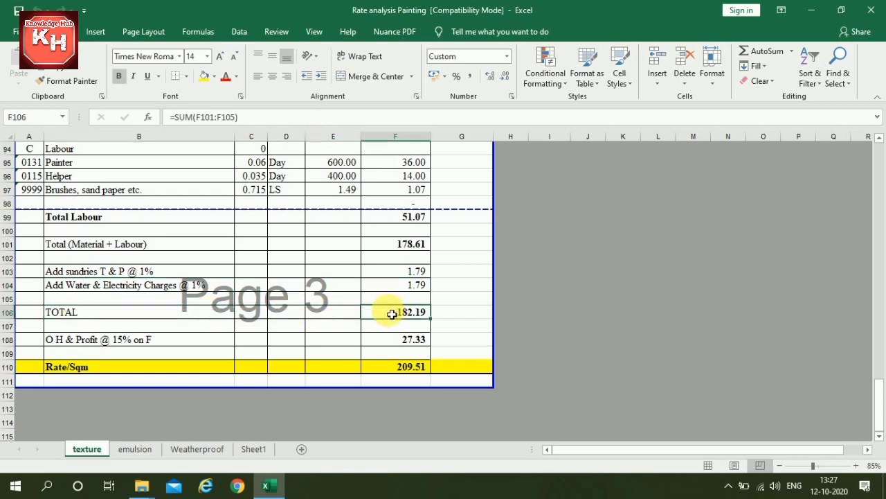
click(135, 340)
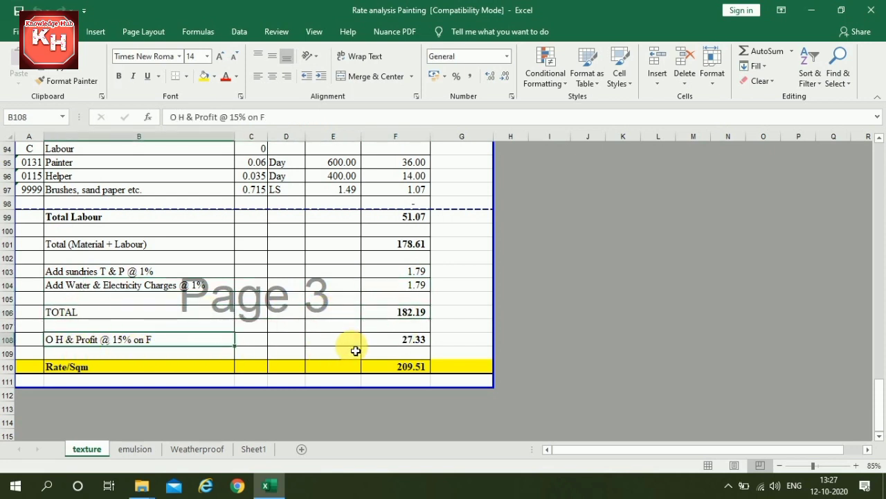
click(397, 340)
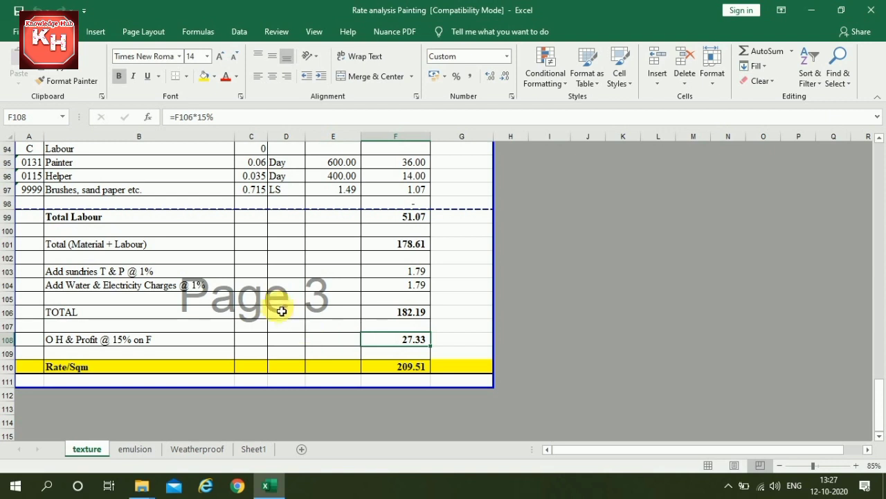
click(98, 369)
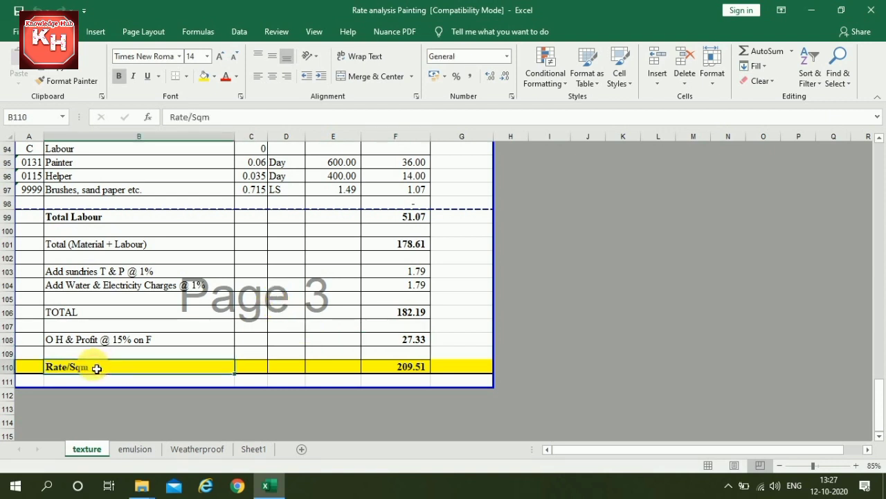
click(406, 368)
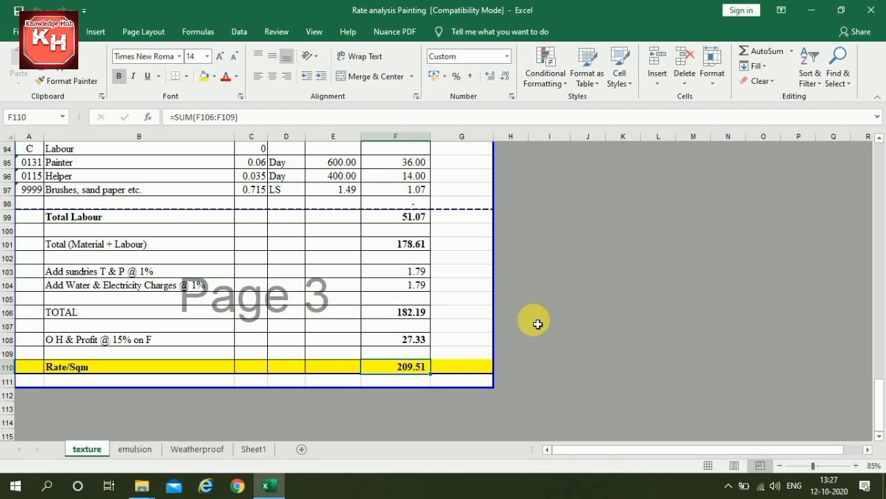
- Look over the whole weatherproof painting analysis once more, from its description and materials down to the final rate per square metre
scroll(529, 324, up, 2)
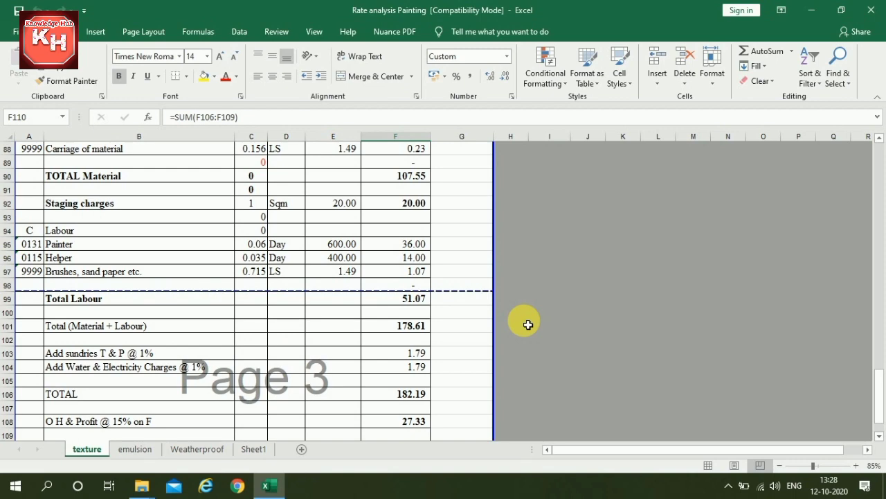
scroll(526, 323, up, 4)
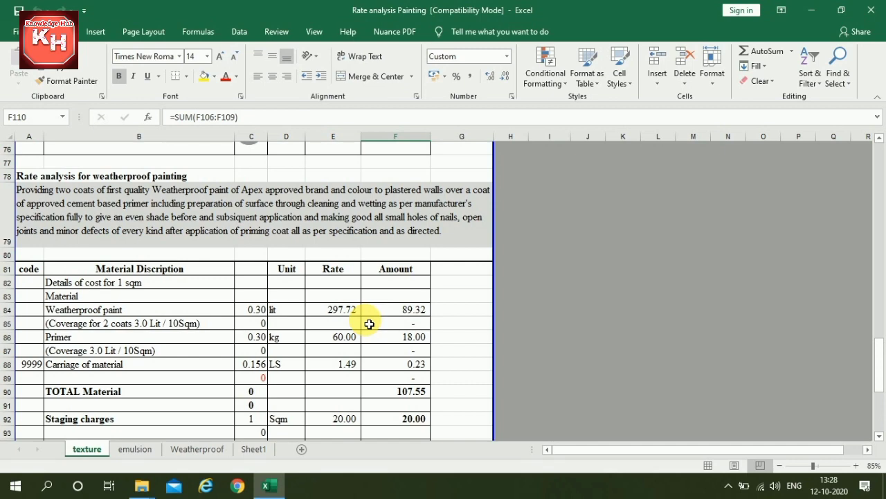
scroll(368, 323, down, 1)
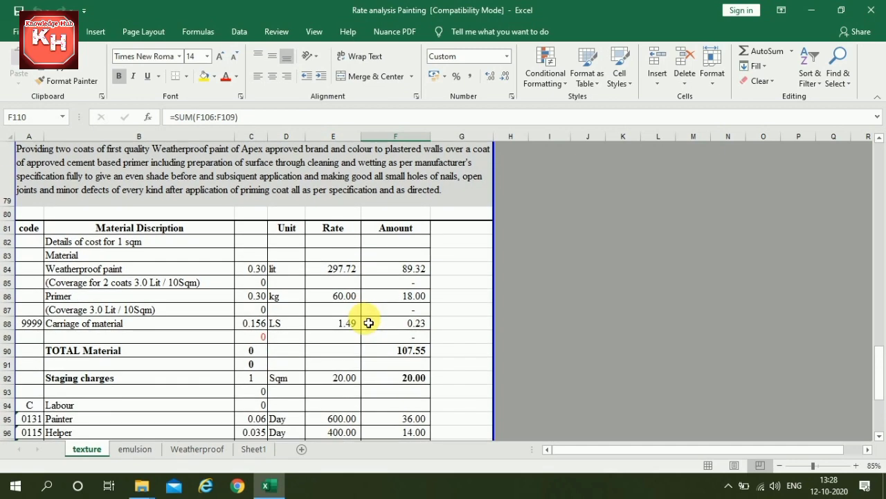
scroll(368, 322, down, 1)
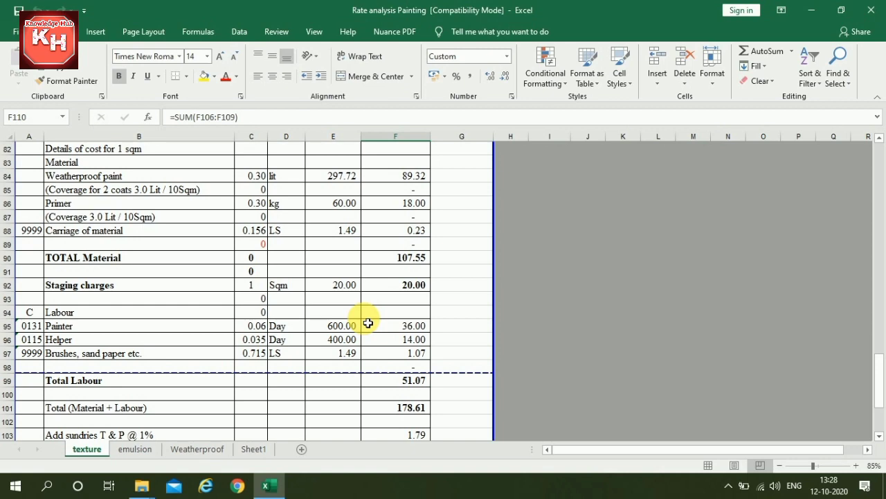
scroll(367, 322, down, 3)
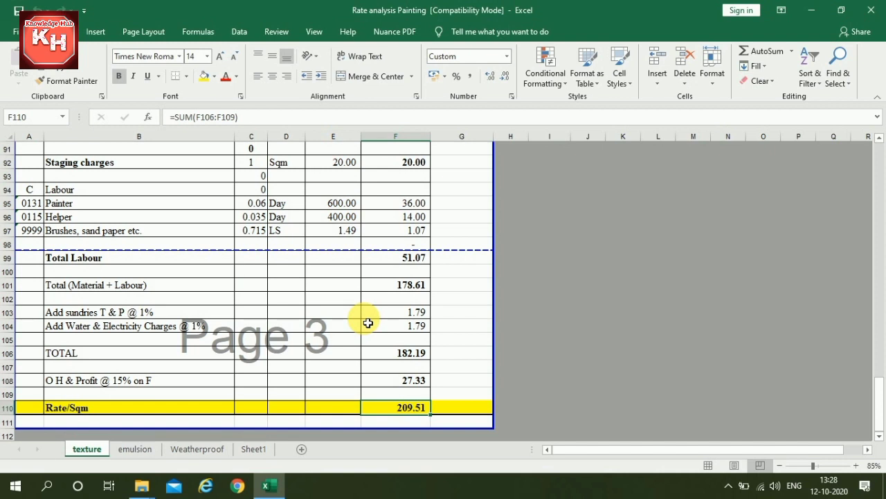
scroll(368, 322, down, 1)
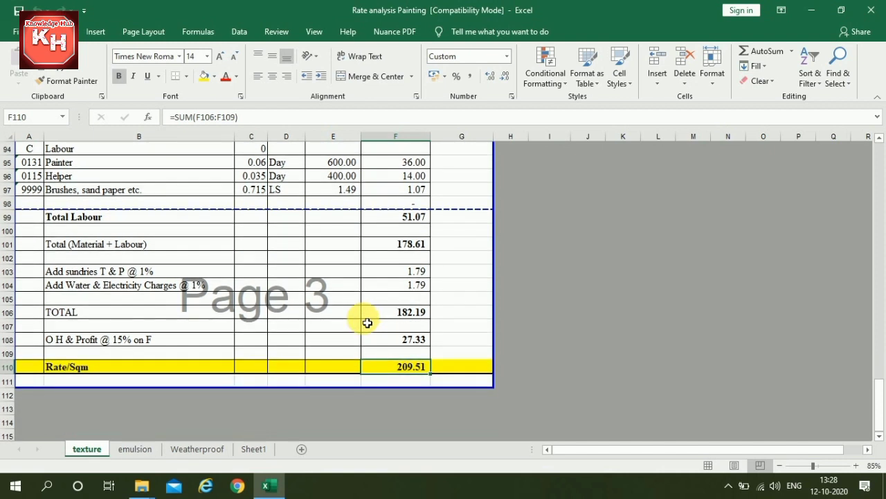